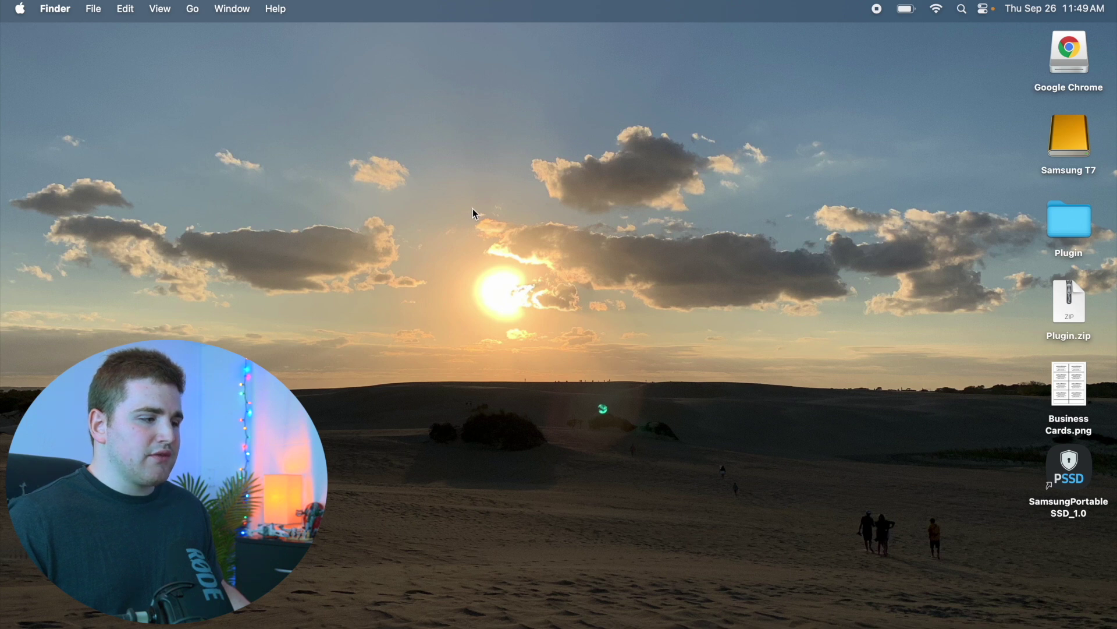
- Open the Movies folder inside the home folder
left_click(192, 12)
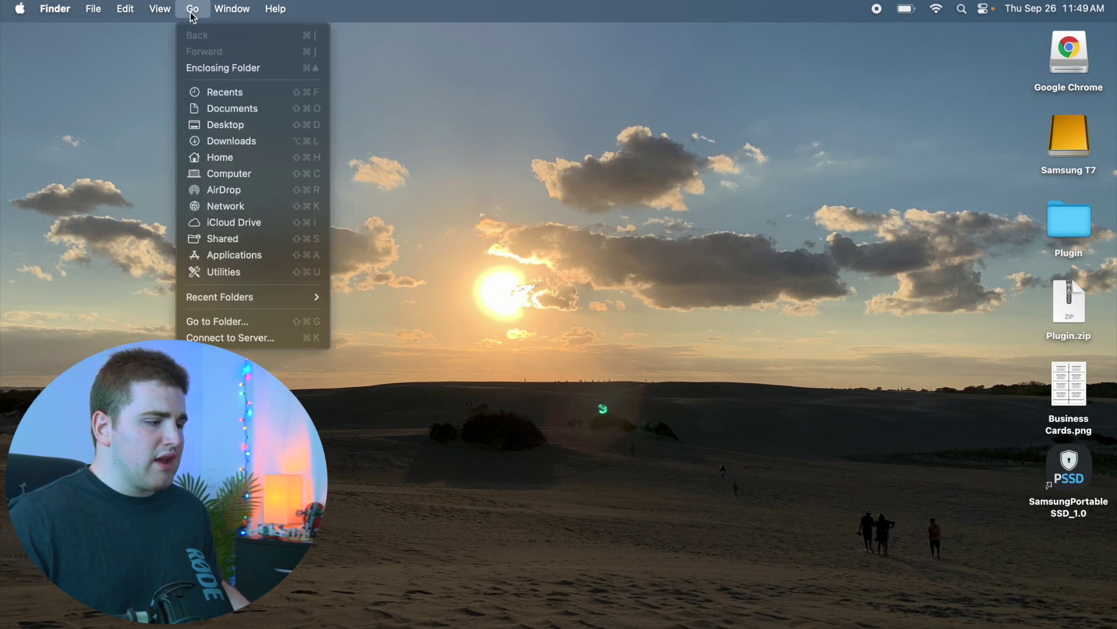
left_click(222, 159)
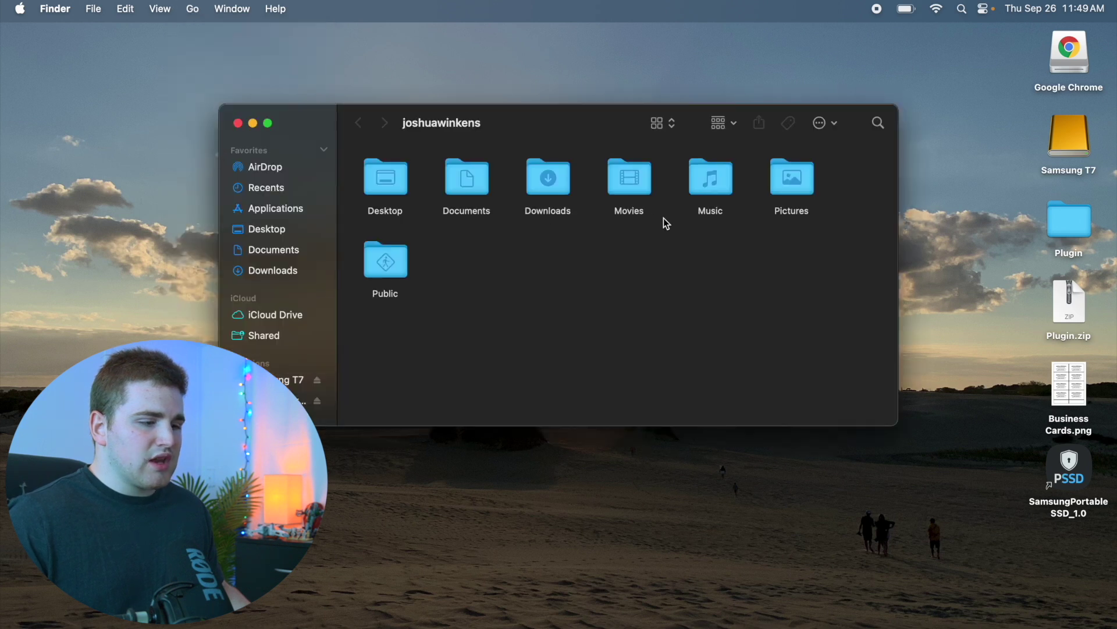
double_click(628, 188)
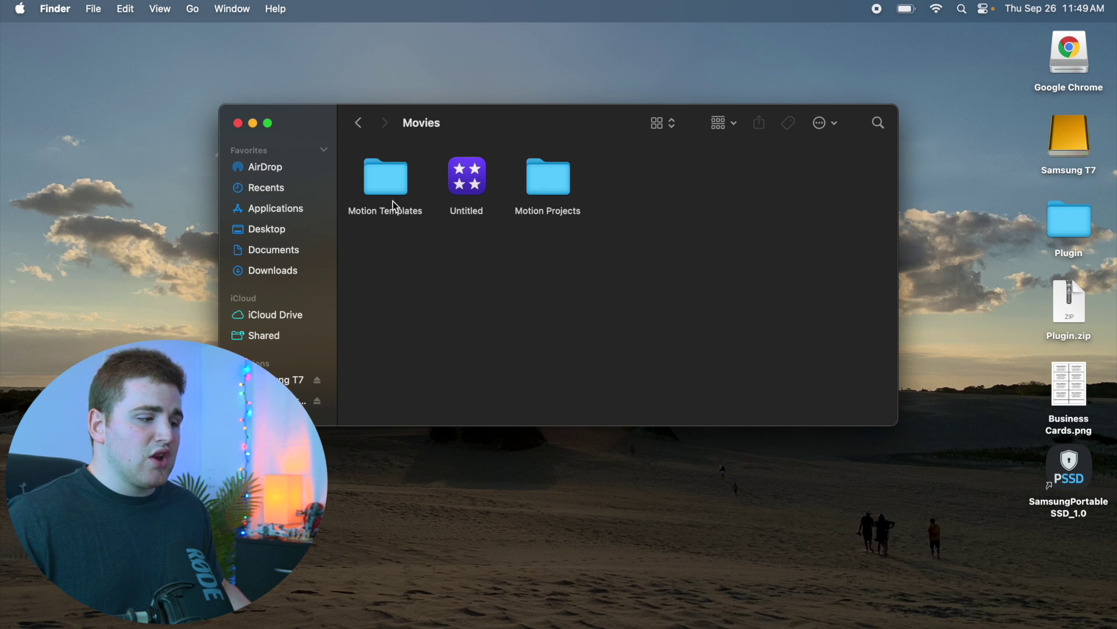
- Check the name and extension in the Motion Templates folder's file information, close it, and open the folder
right_click(394, 185)
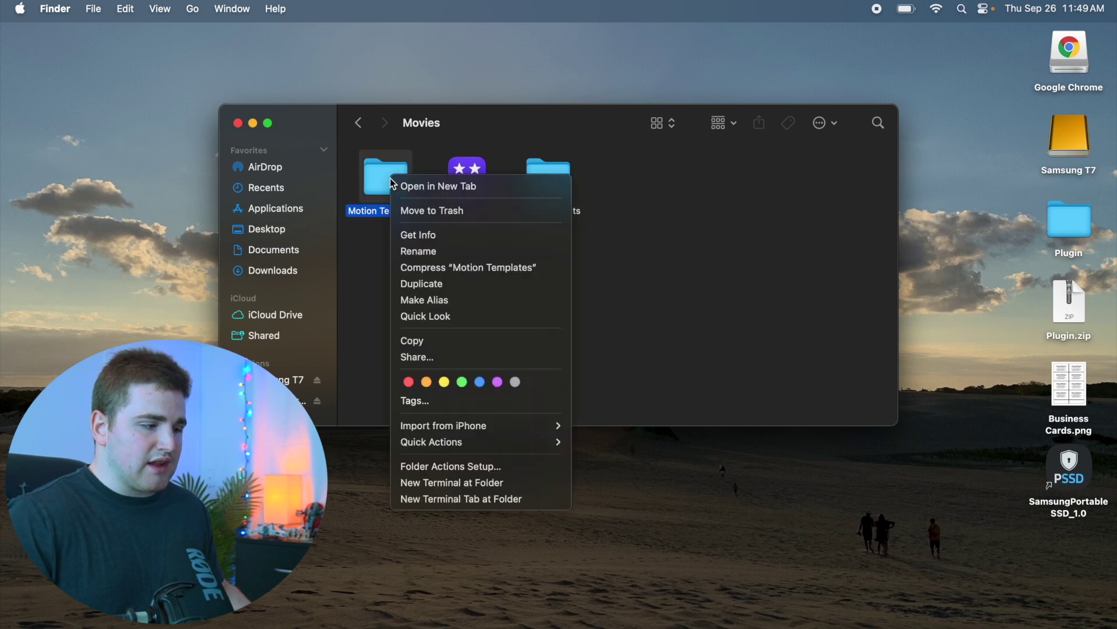
left_click(408, 235)
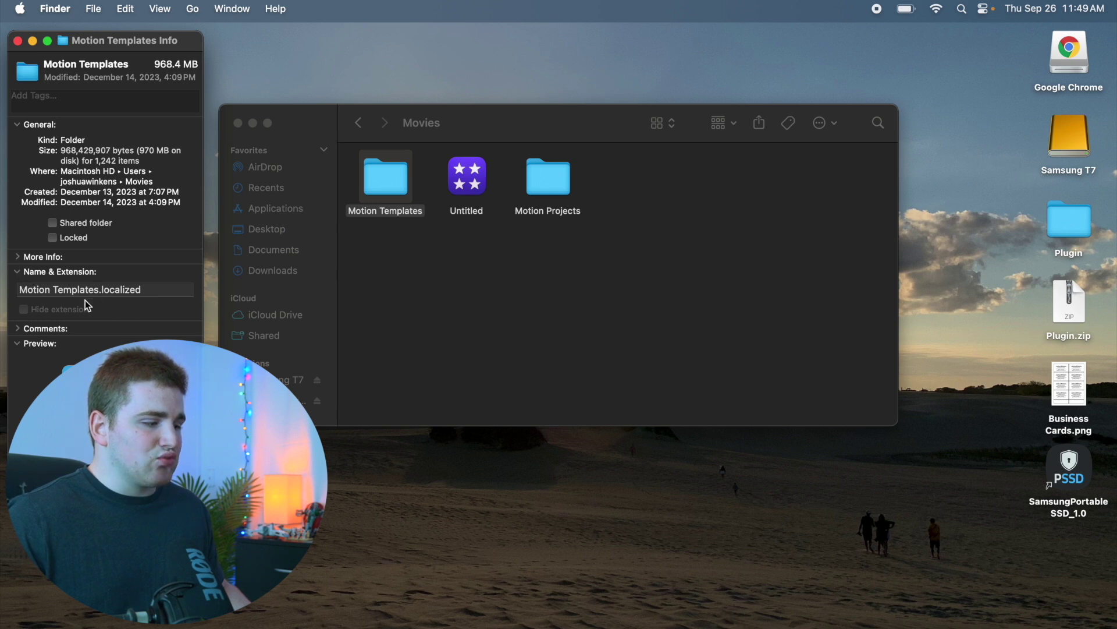
left_click(18, 42)
left_click(418, 265)
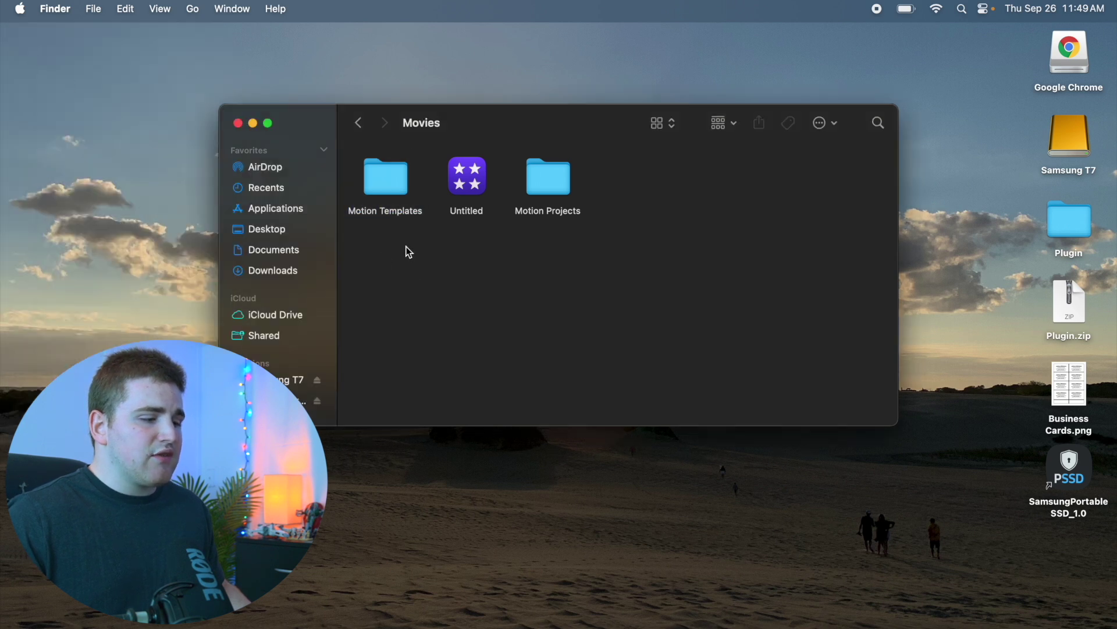
double_click(391, 181)
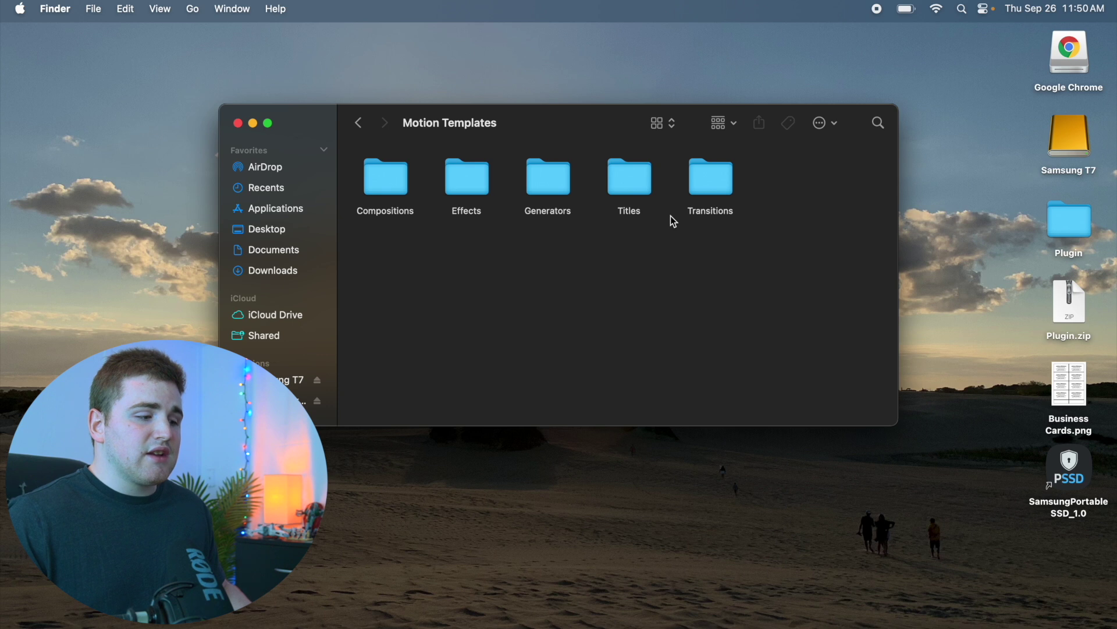
- Check the name and extension in the Generators folder's file information and close it
right_click(549, 181)
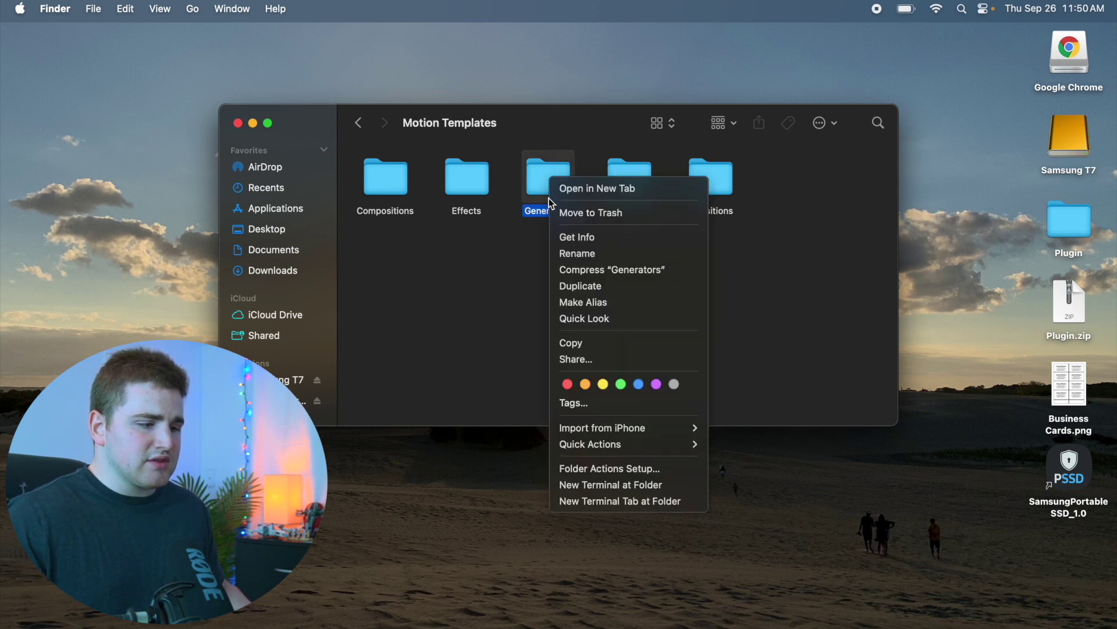
left_click(569, 237)
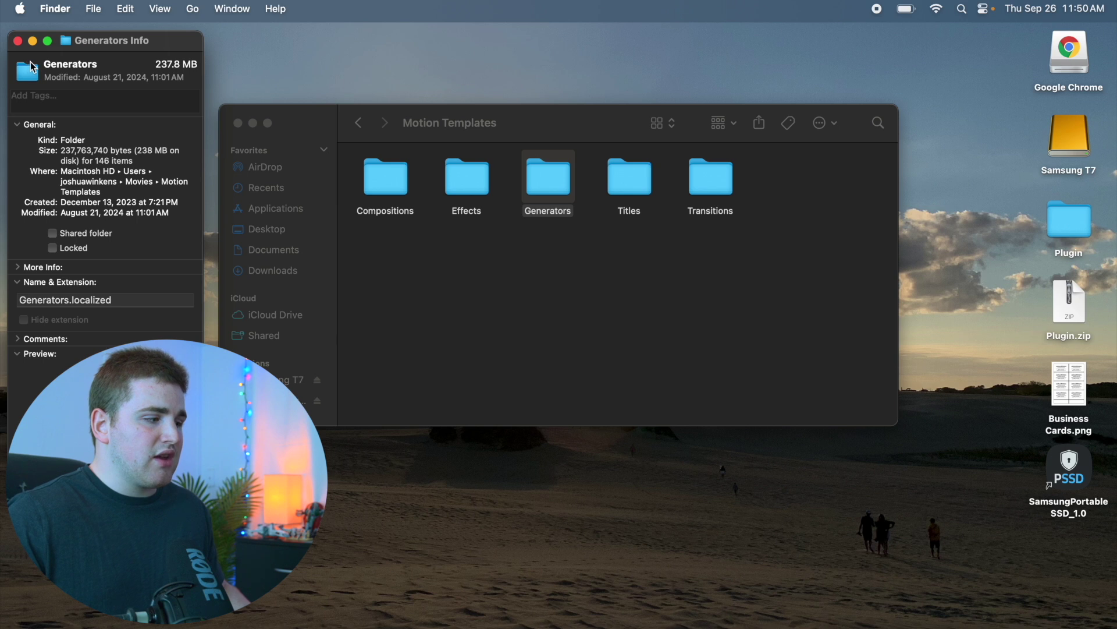
left_click(18, 41)
left_click(536, 282)
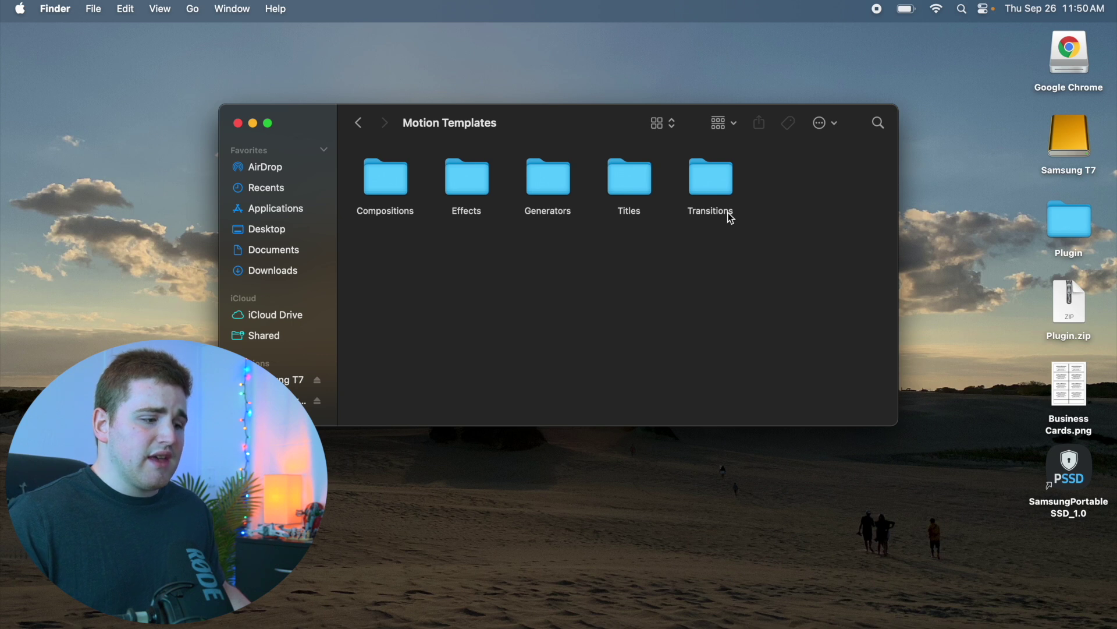
- Examine the contents of Circle 2 within Generators > Film Matte Overlays and return to Motion Templates
double_click(558, 181)
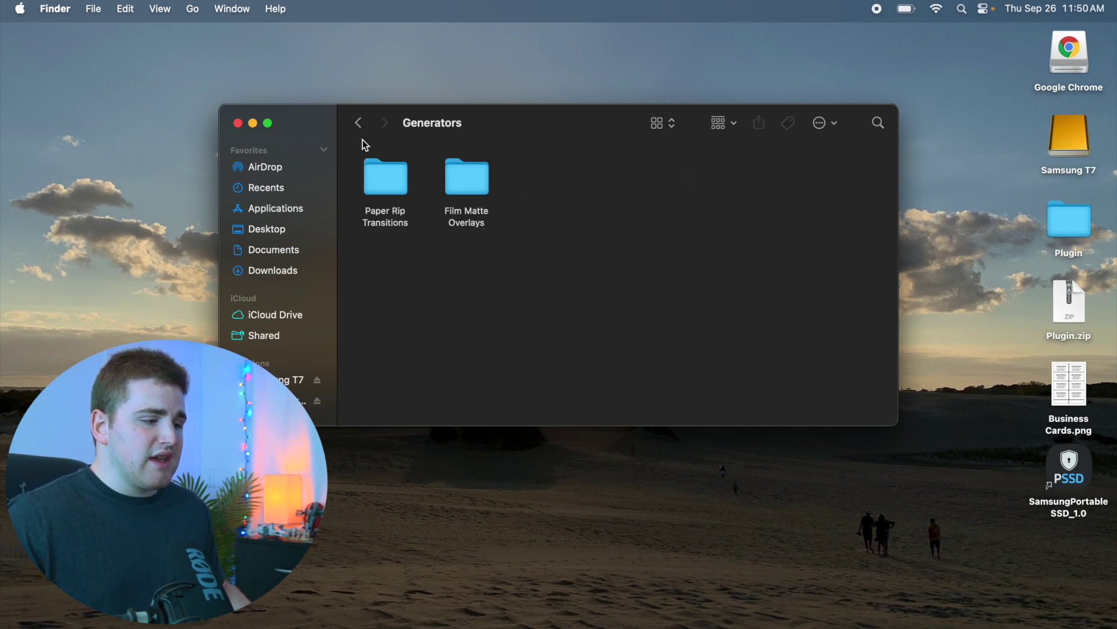
double_click(459, 184)
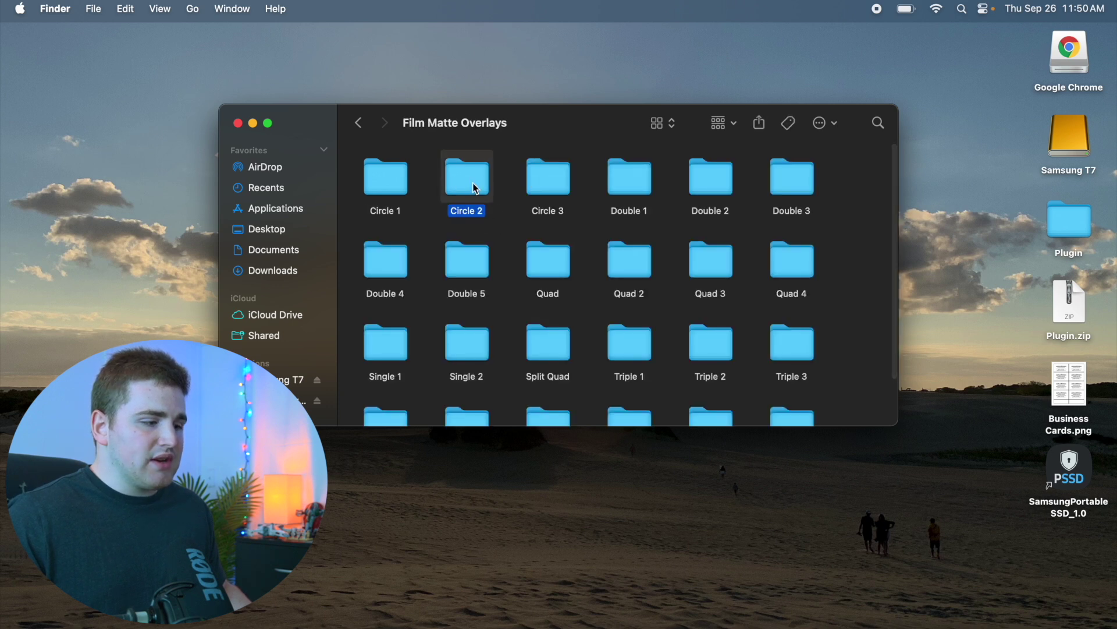
double_click(476, 189)
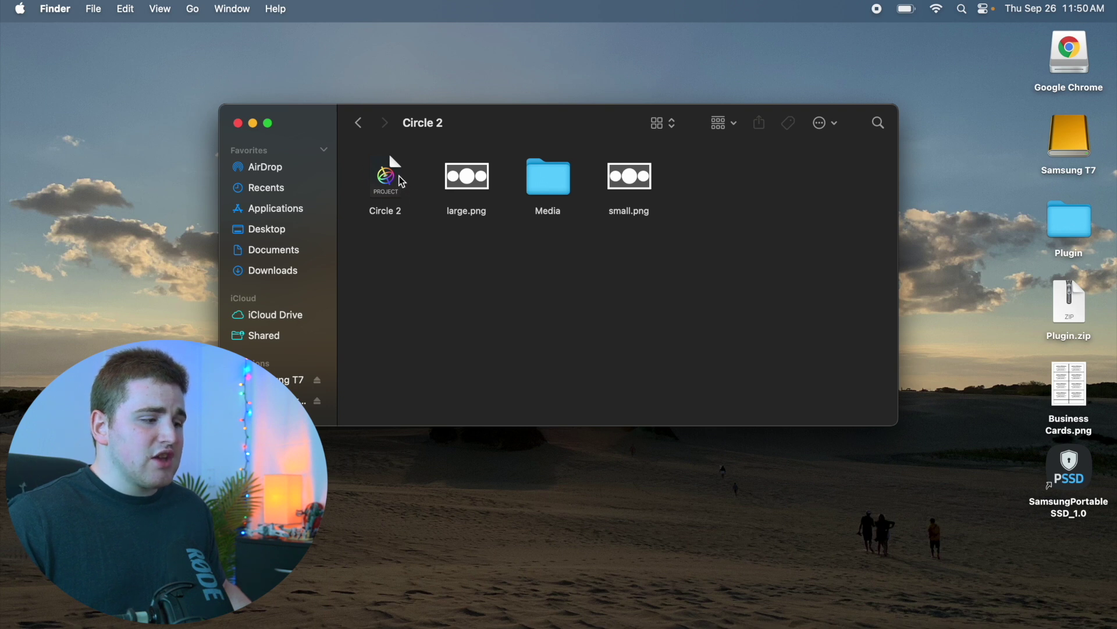
left_click(360, 123)
left_click(360, 123)
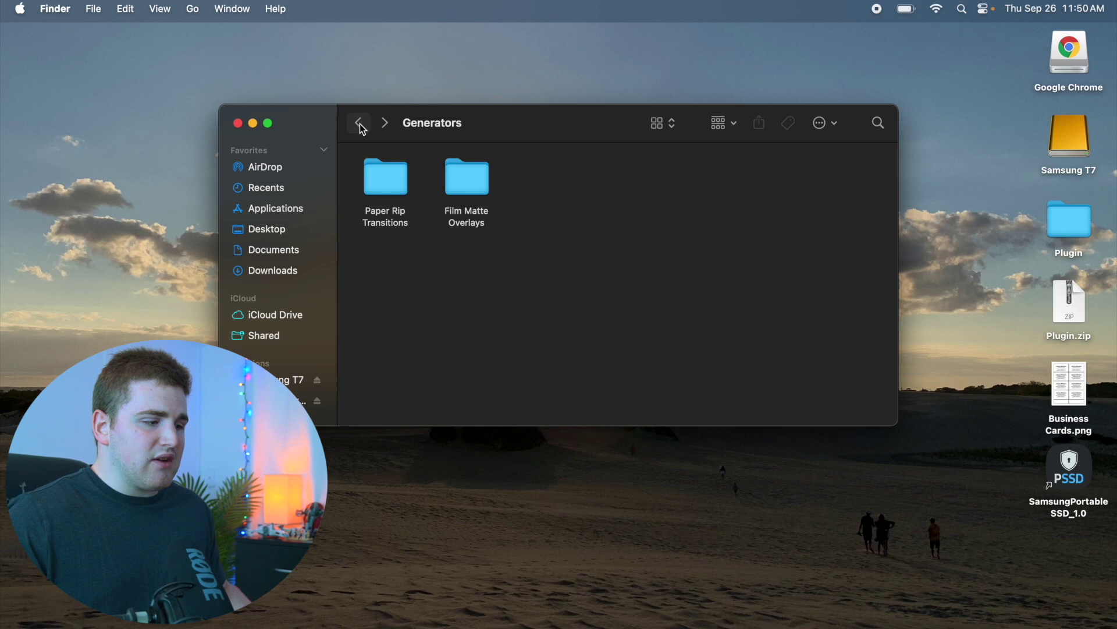
left_click(360, 123)
- Examine the contents of Earthquake within Effects > RN Shake and return to Motion Templates
double_click(467, 183)
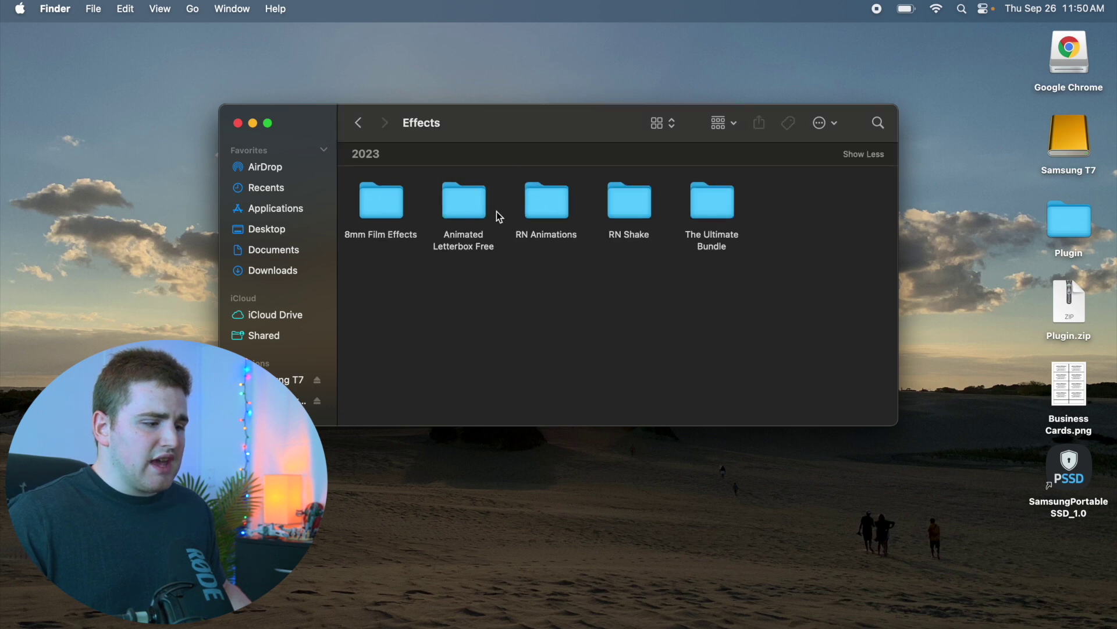
double_click(632, 208)
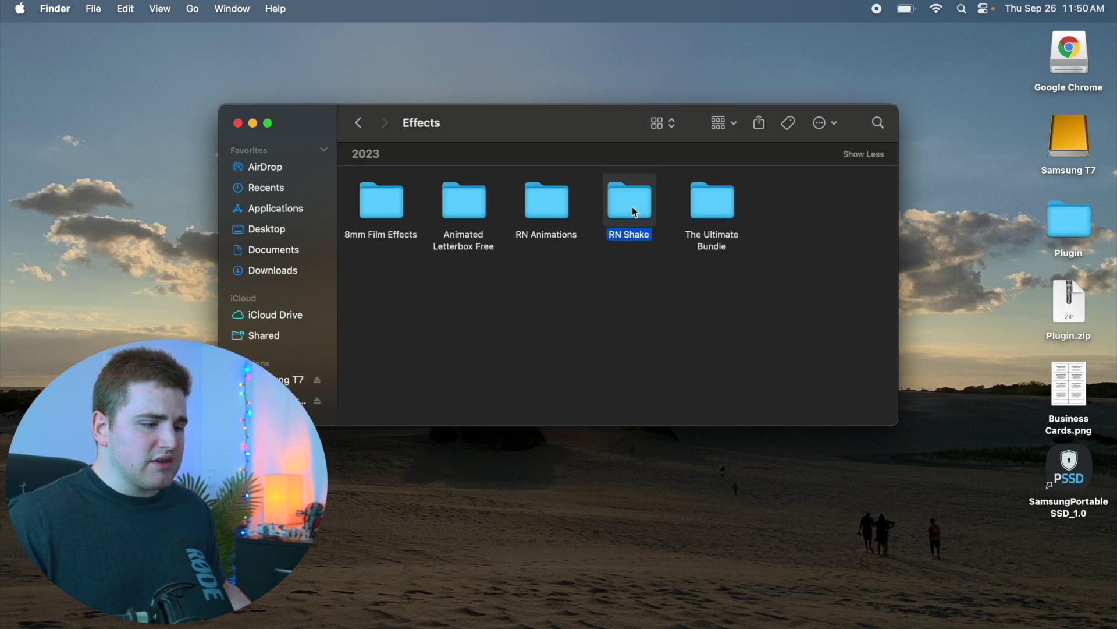
double_click(550, 183)
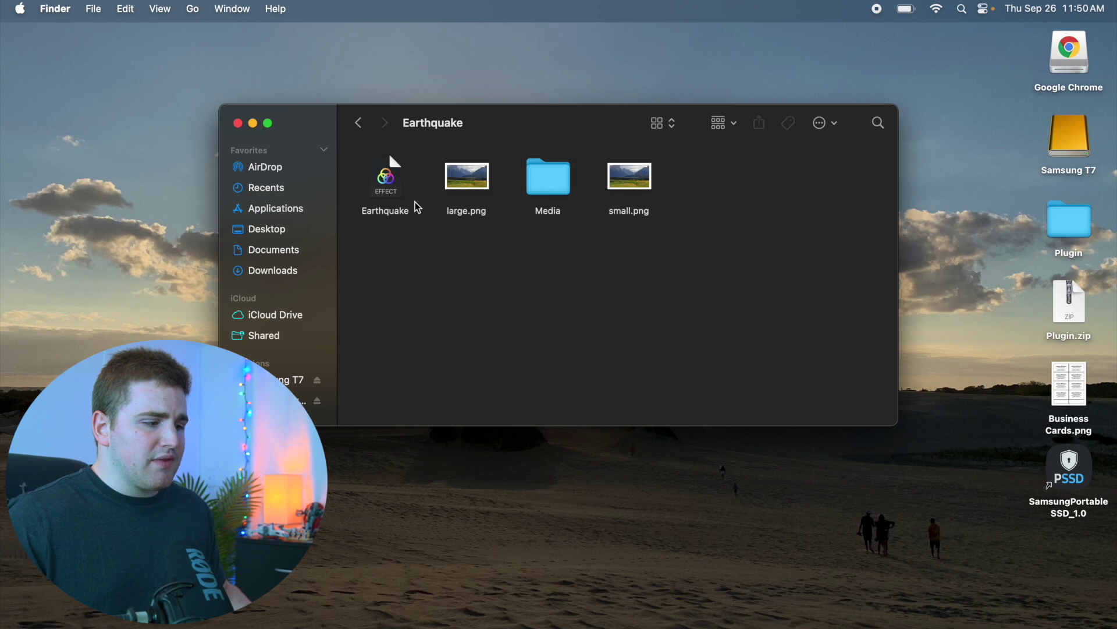
left_click(361, 124)
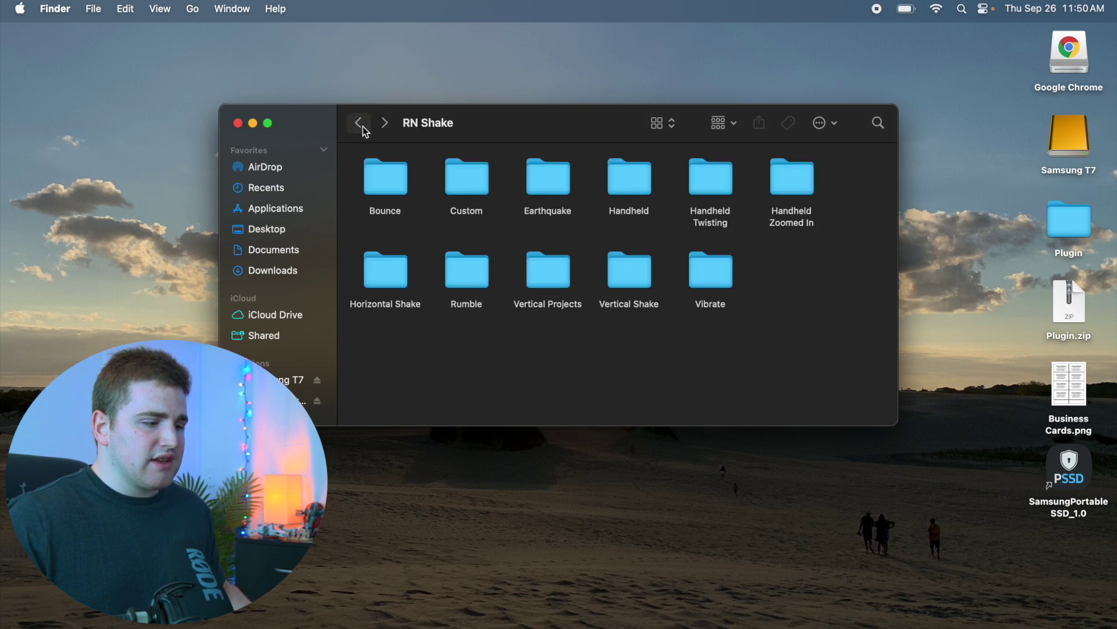
left_click(361, 125)
left_click(362, 125)
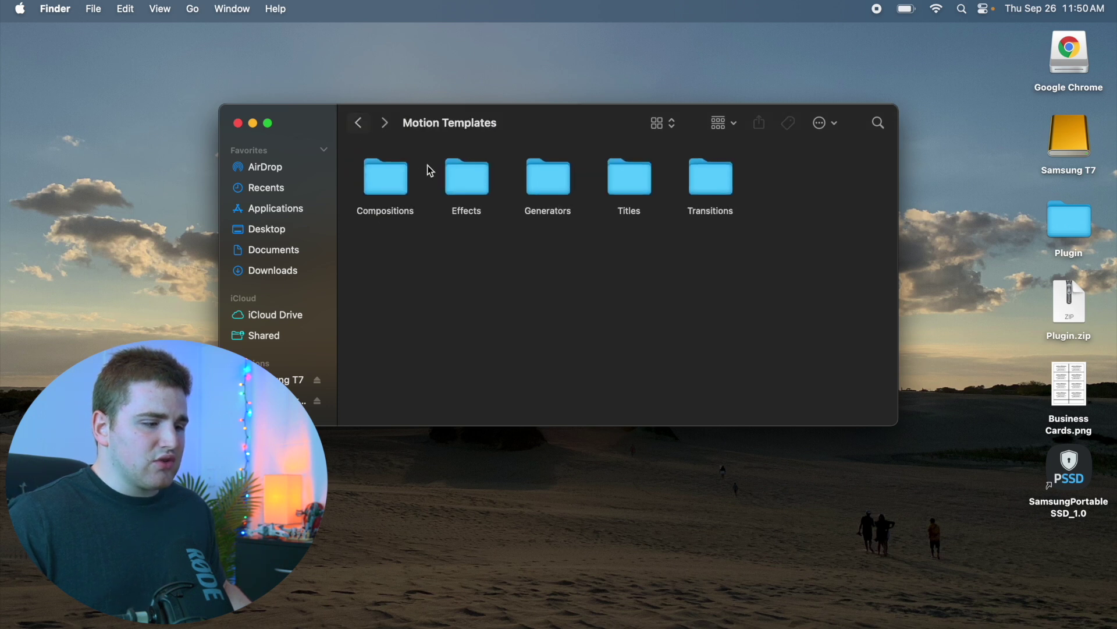
- Examine the contents of Extreme Motion Blur within Titles > Motion Blur and return to Motion Templates
double_click(622, 183)
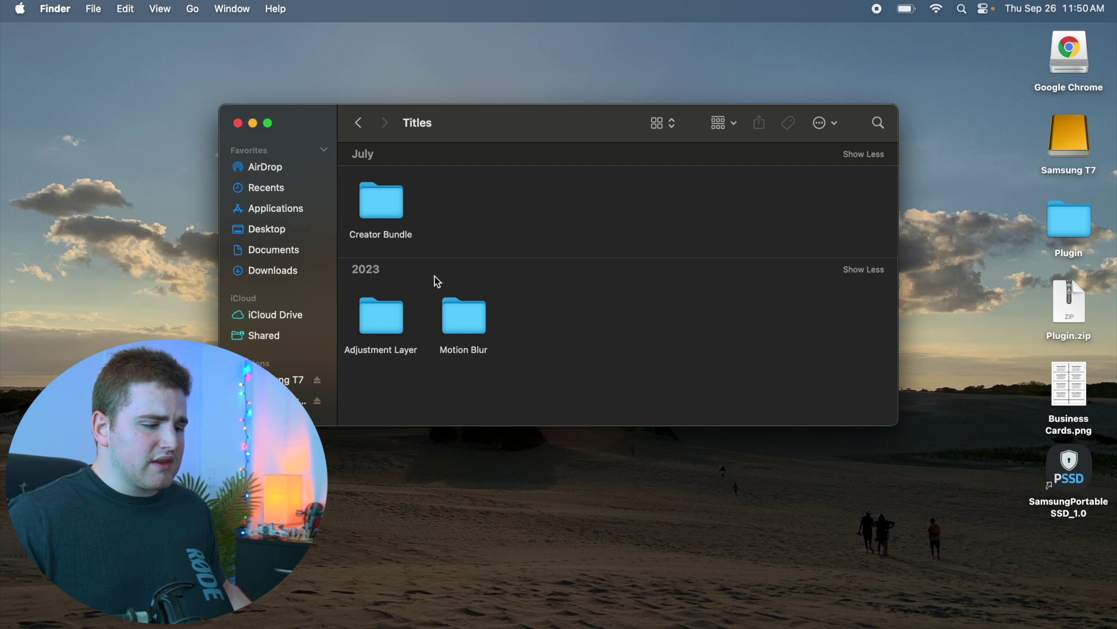
double_click(476, 322)
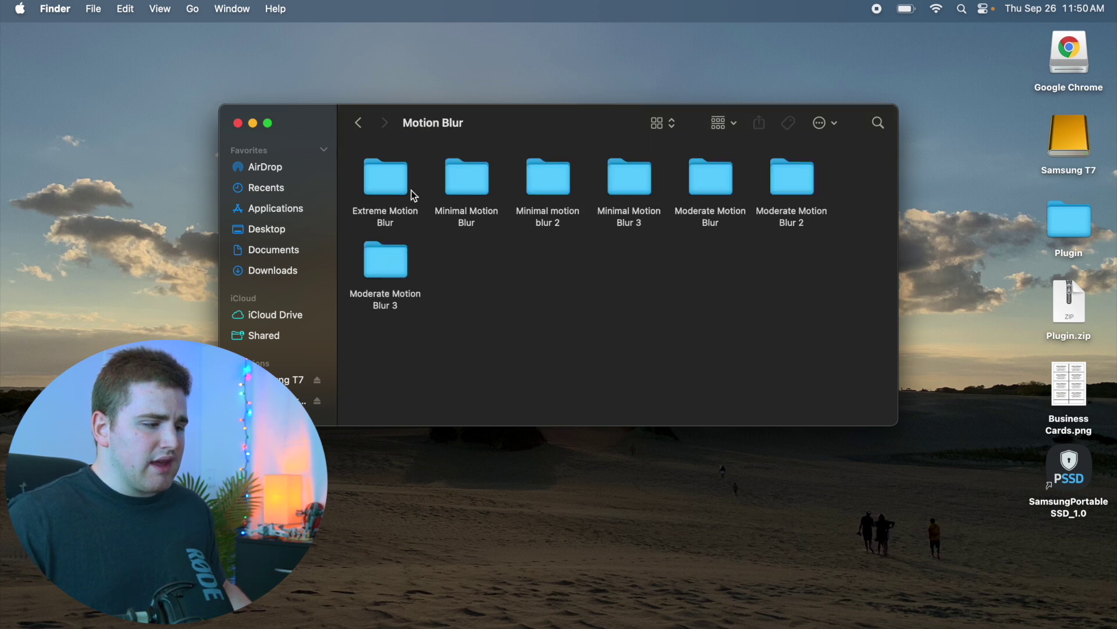
double_click(387, 173)
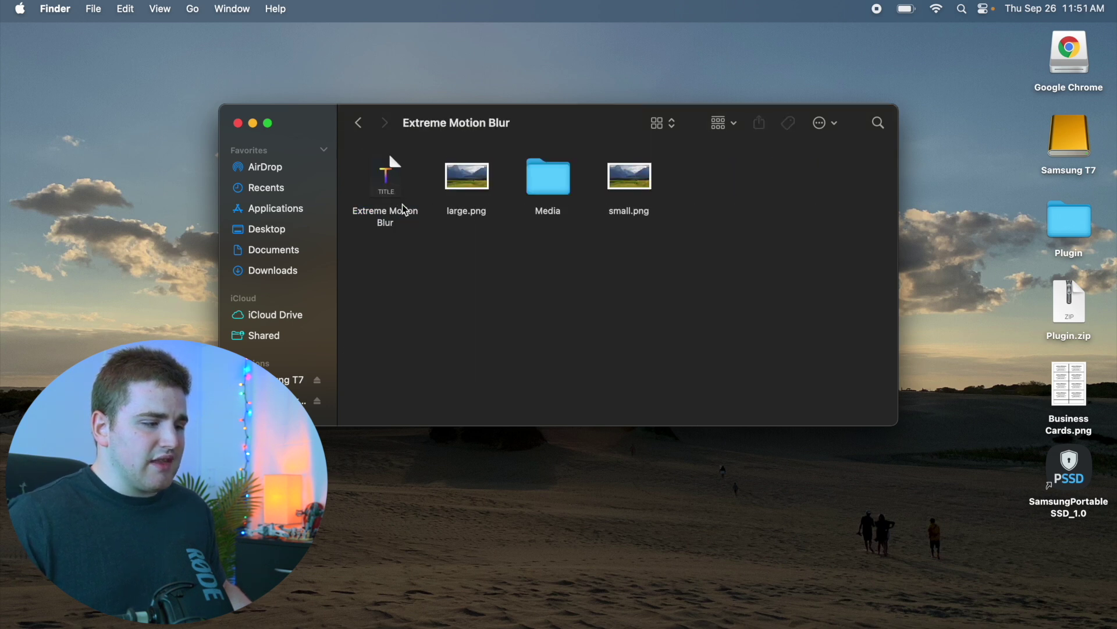
left_click(360, 123)
left_click(360, 123)
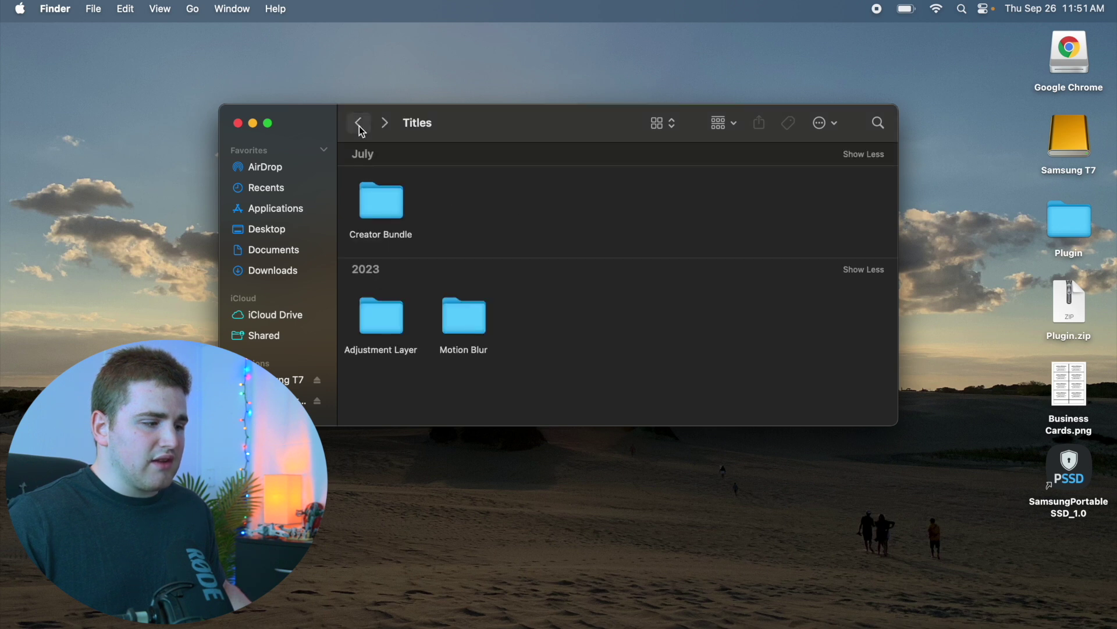
left_click(359, 124)
- Examine the contents of Ink Transition 1 within Transitions > Ink Bleed Transitions and return to Motion Templates
double_click(700, 179)
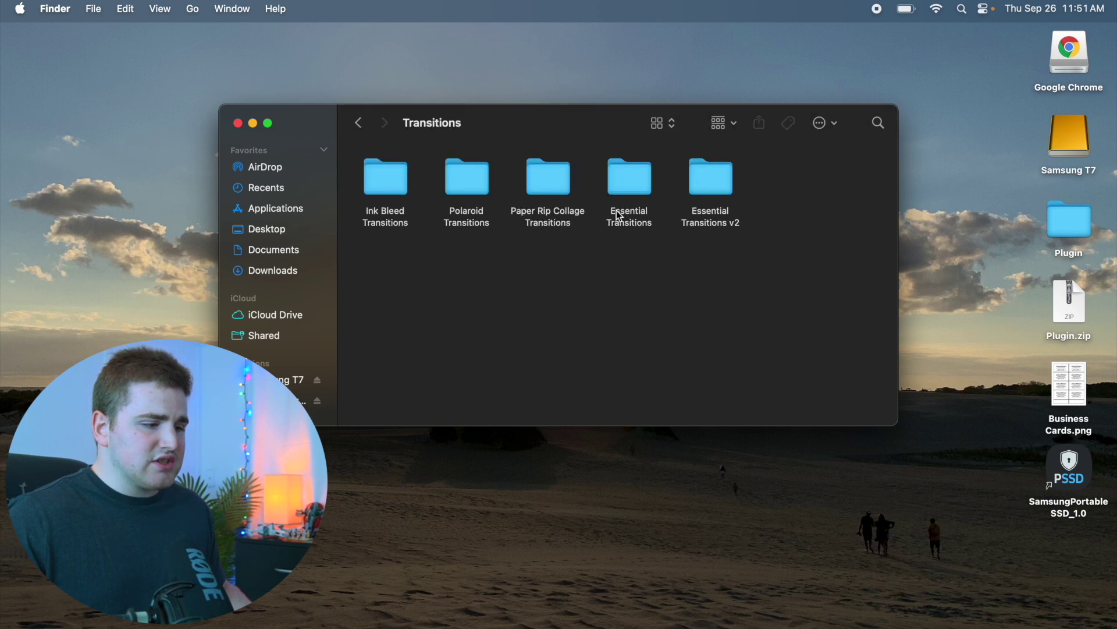
double_click(396, 187)
double_click(393, 186)
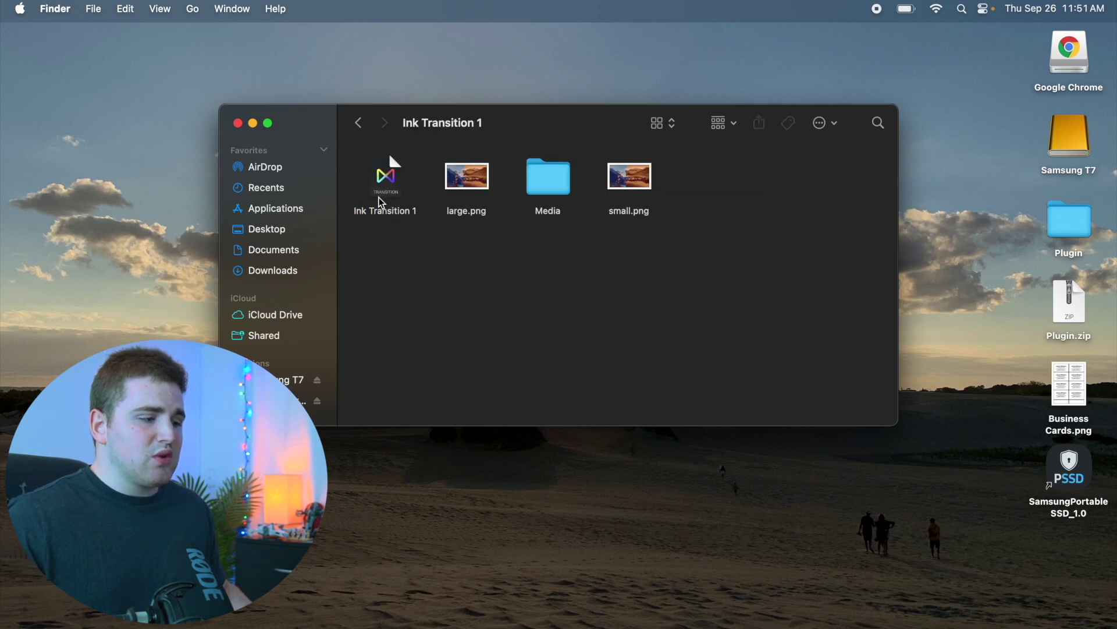
left_click(359, 124)
left_click(359, 123)
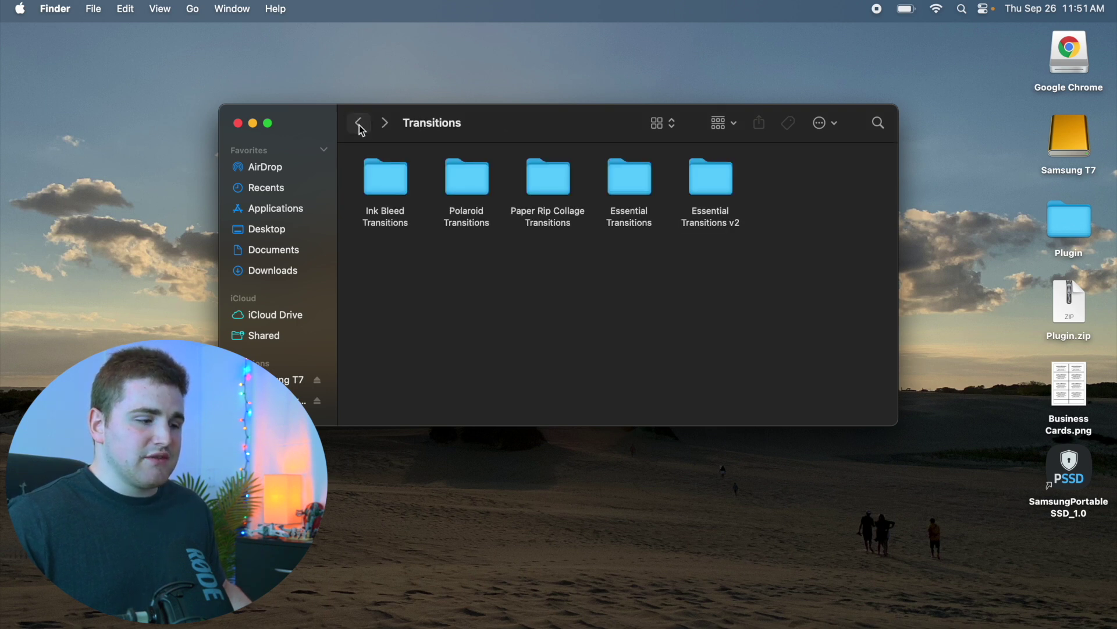
left_click(361, 124)
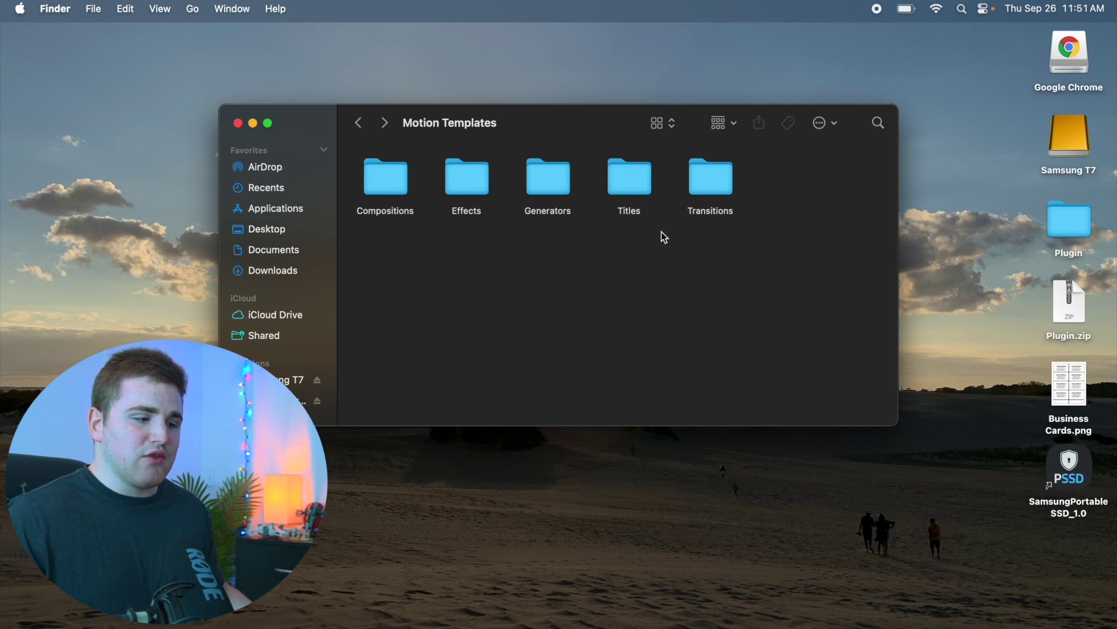
- Review the plugin folders in Effects and Transitions, return to Movies, and reopen Motion Templates
double_click(483, 185)
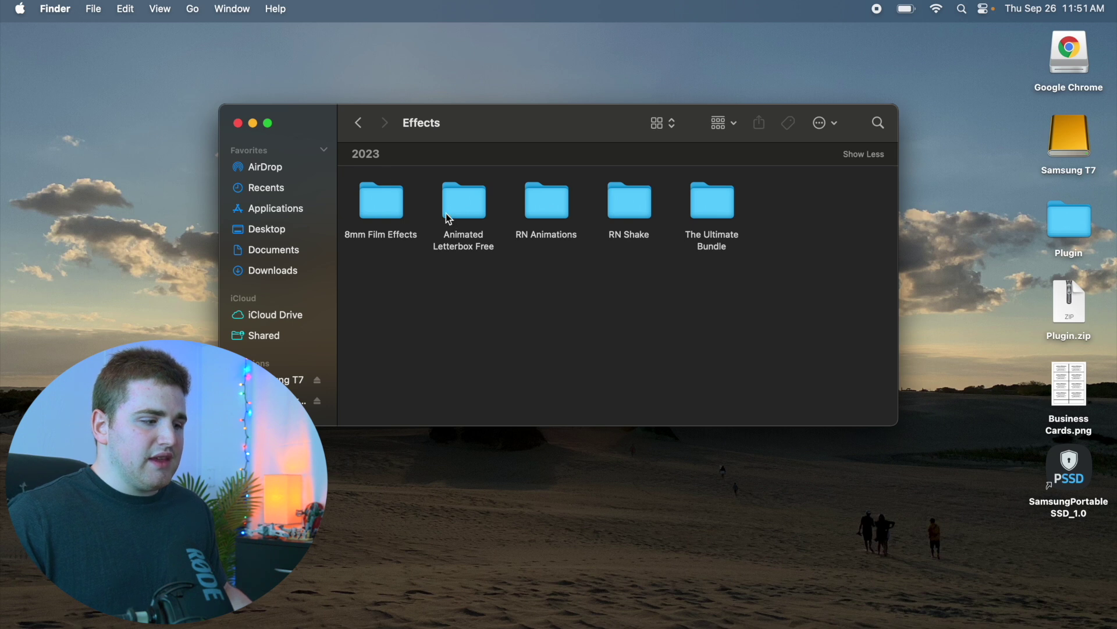
left_click(358, 122)
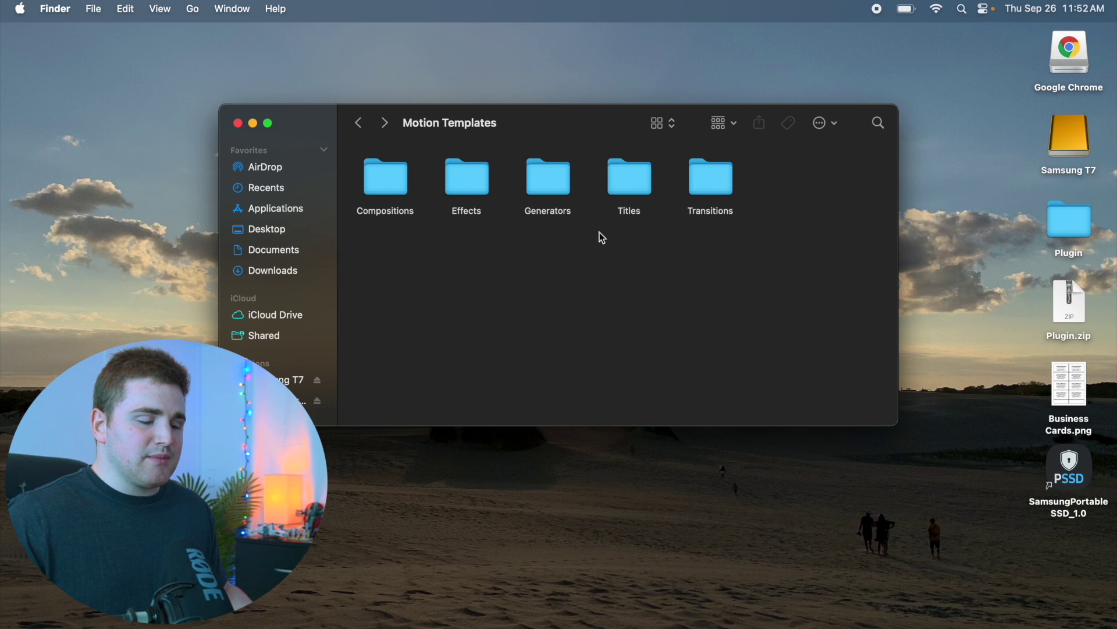
double_click(710, 185)
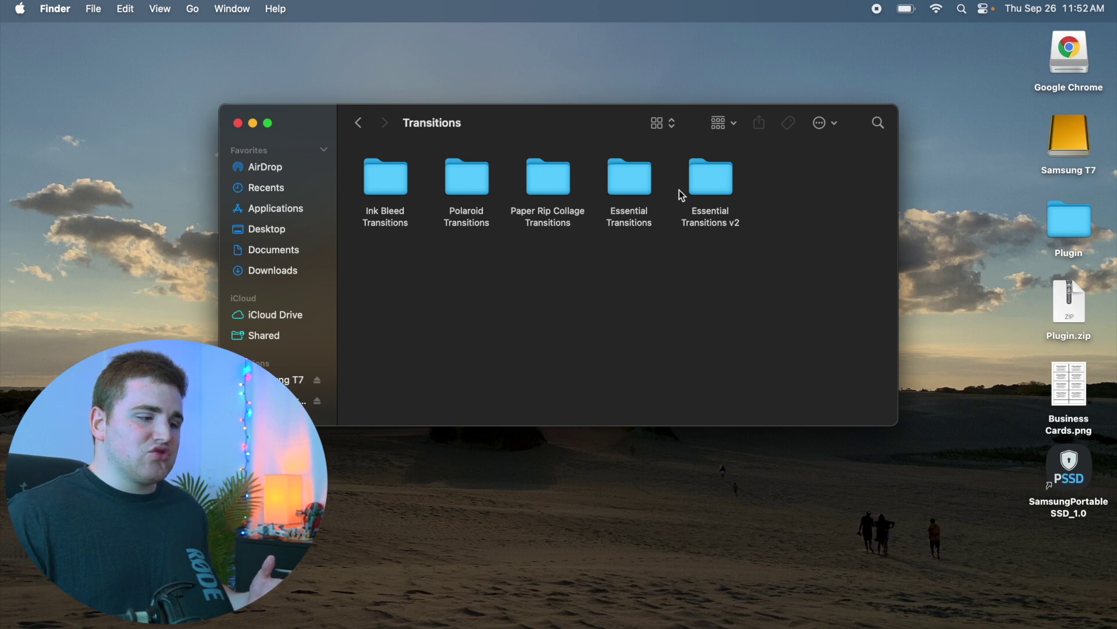
left_click(358, 122)
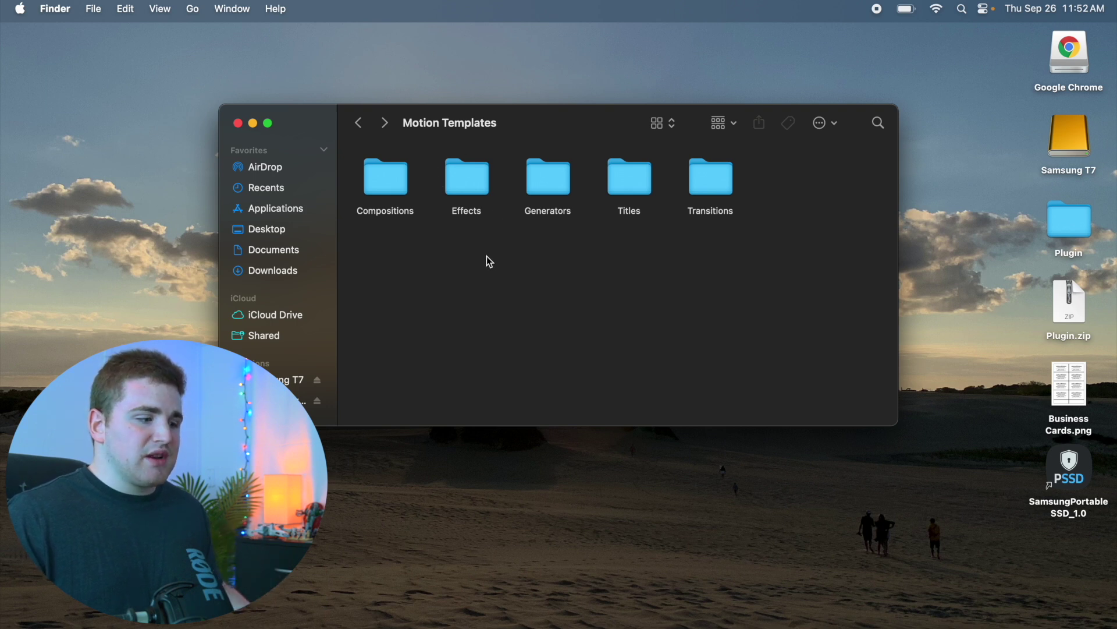
left_click(360, 129)
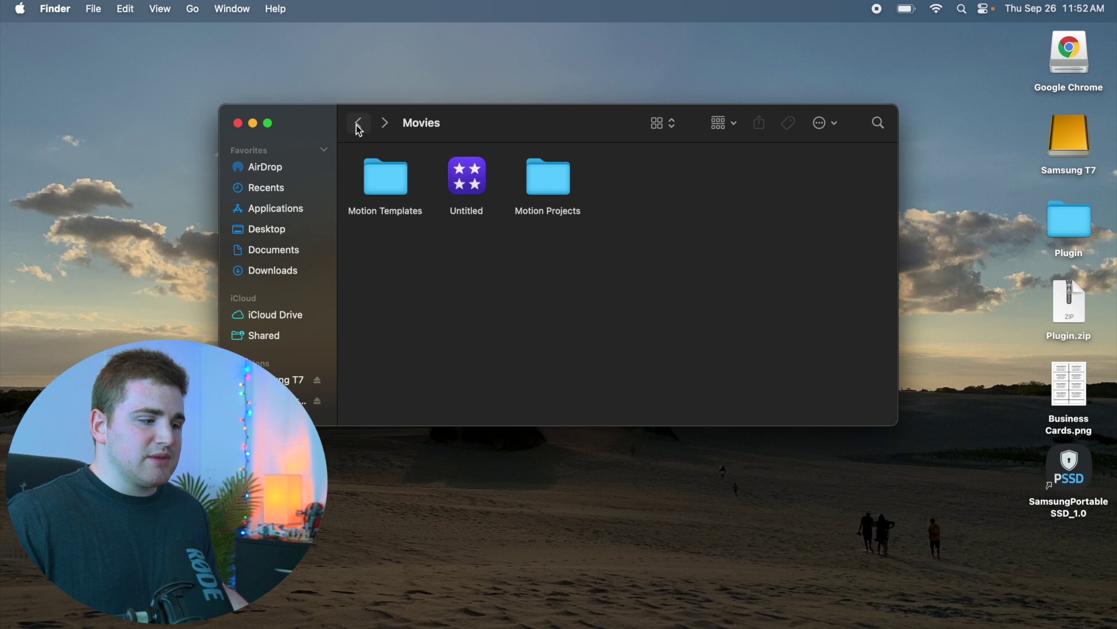
double_click(376, 180)
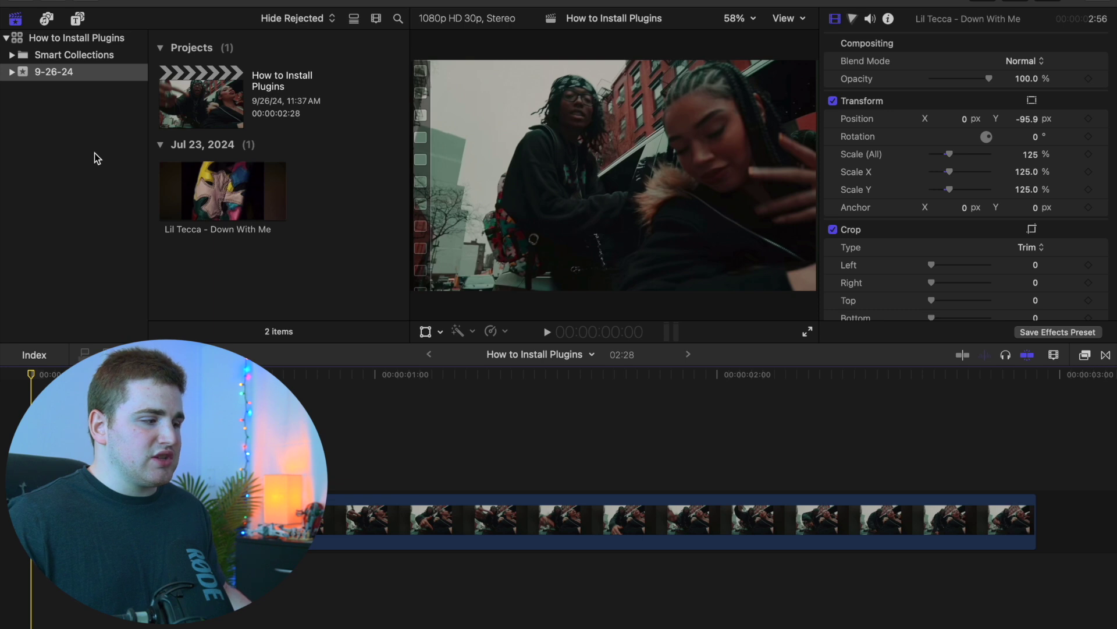
- In Final Cut Pro, display the installed titles and generators and select the Motion Blur titles category
left_click(77, 20)
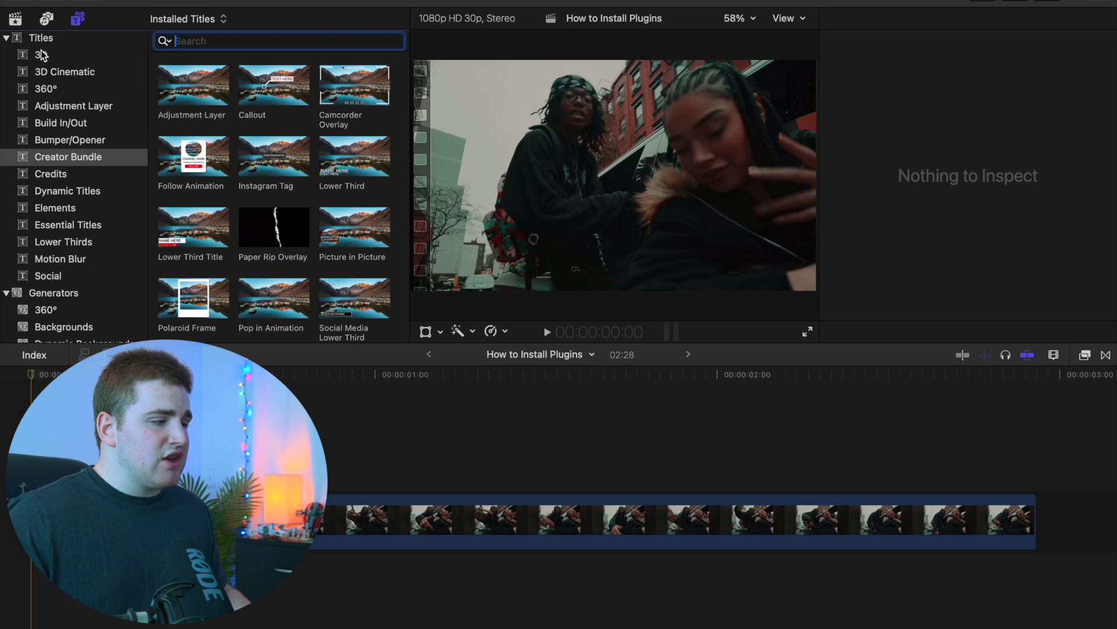
left_click(55, 260)
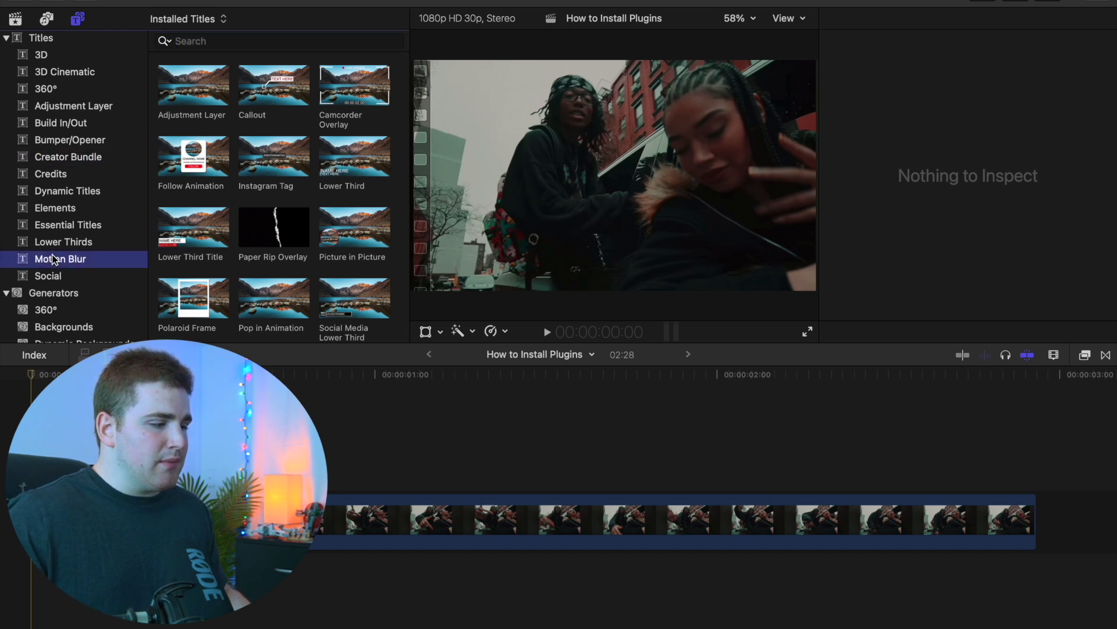
- Look through the Adjustment Layer and Creator Bundle titles and connect the Polaroid Frame title above the timeline clip
left_click(83, 108)
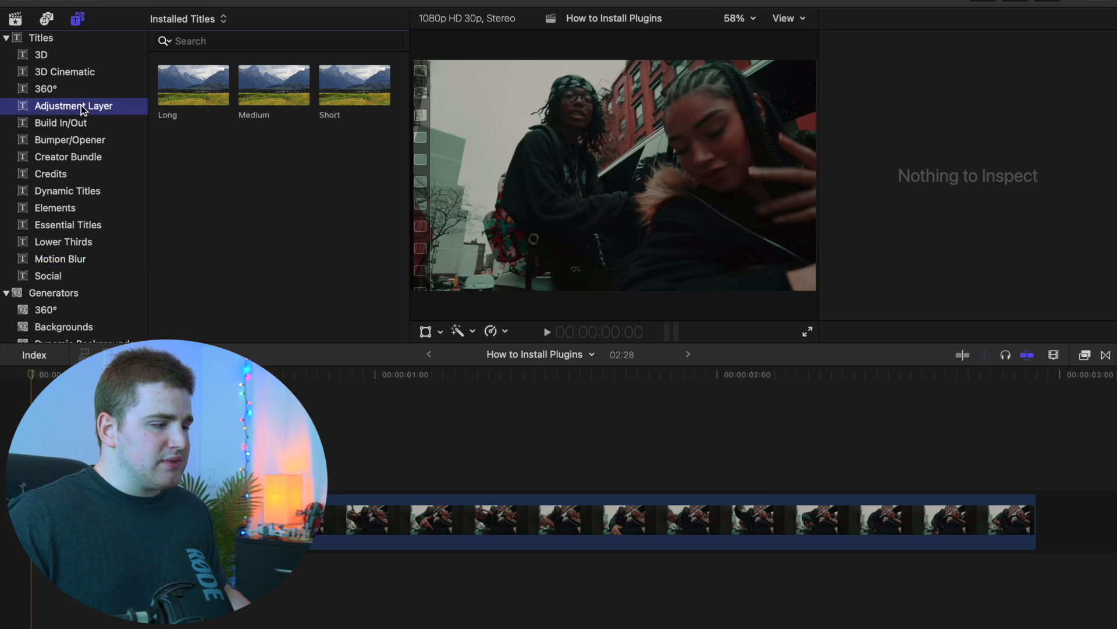
left_click(68, 160)
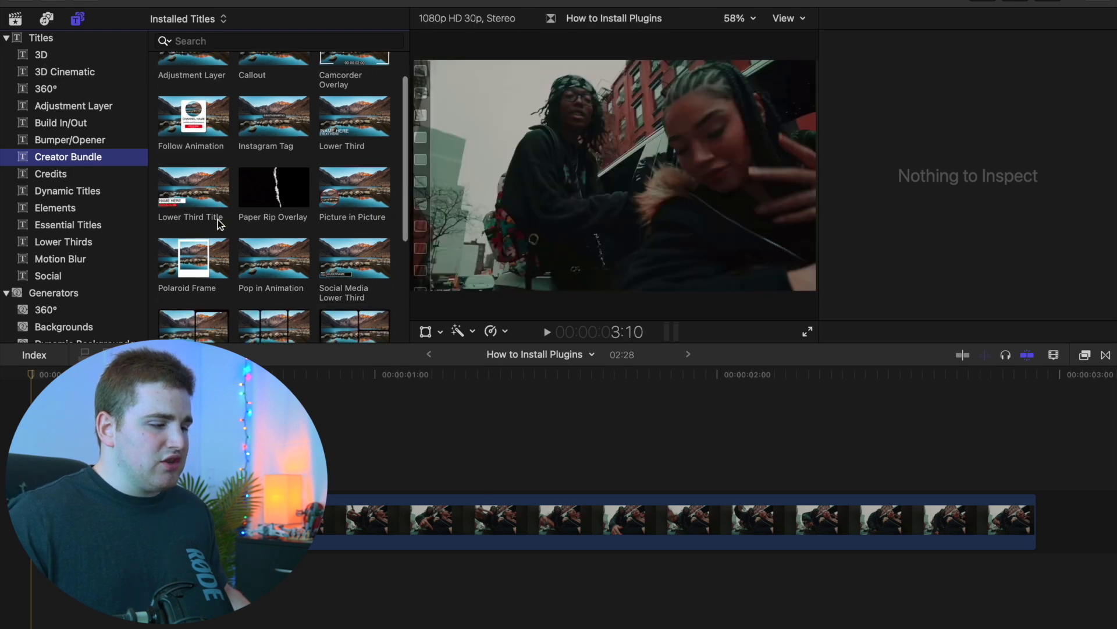
scroll(220, 224, "down", 3)
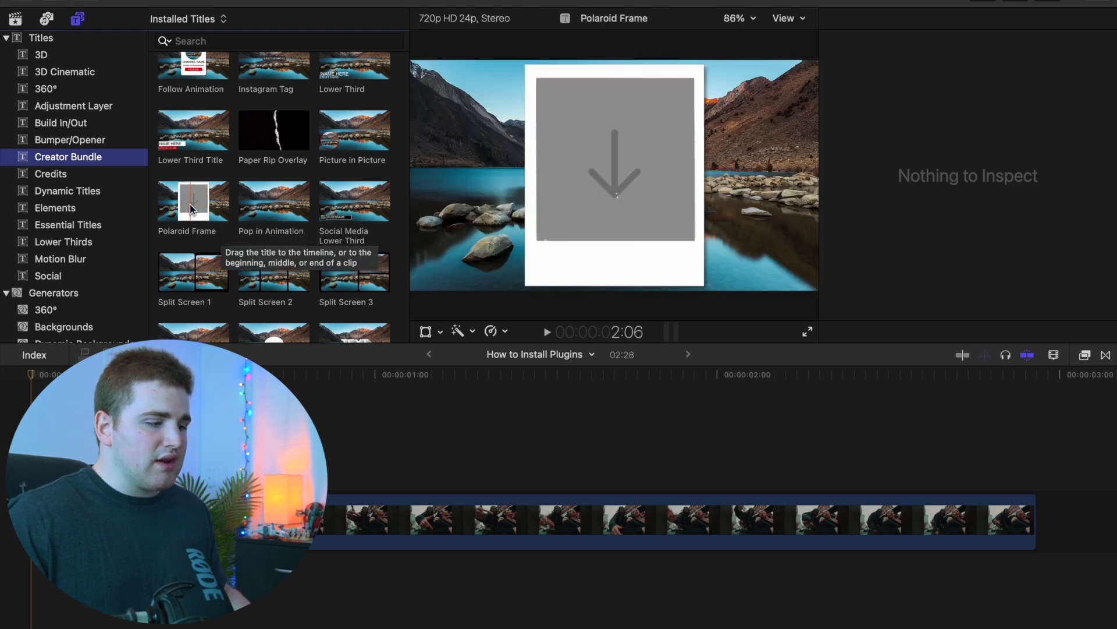
left_click(191, 208)
key("q")
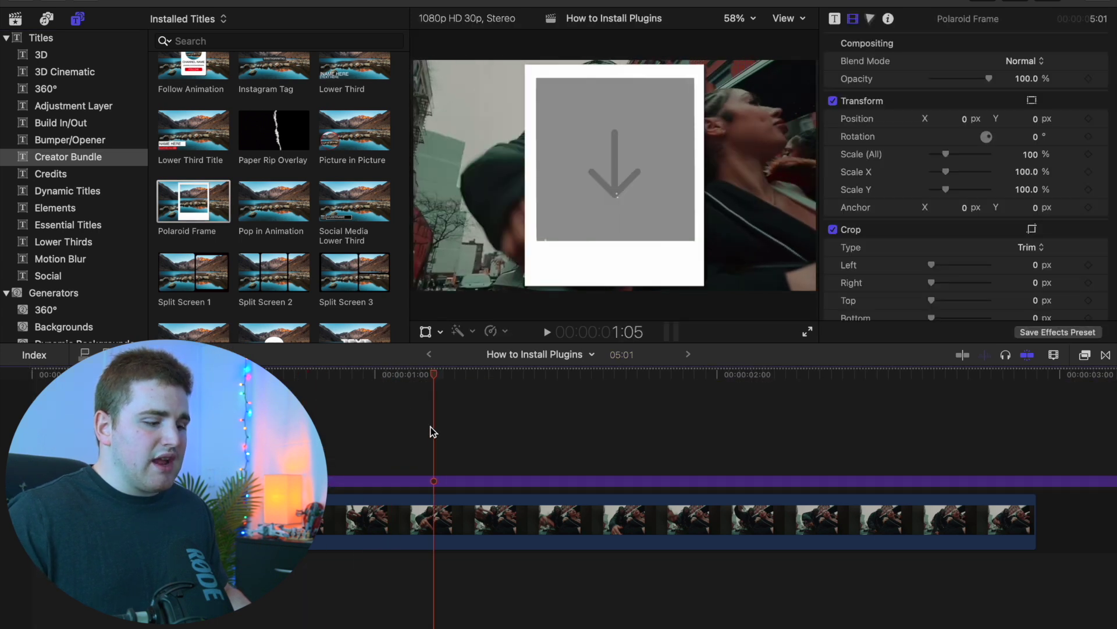
- In the Polaroid Frame's published parameters, set the drop zone scale to 248%, the rotation to -31.2°, and the lower scale to 186%
left_click(438, 483)
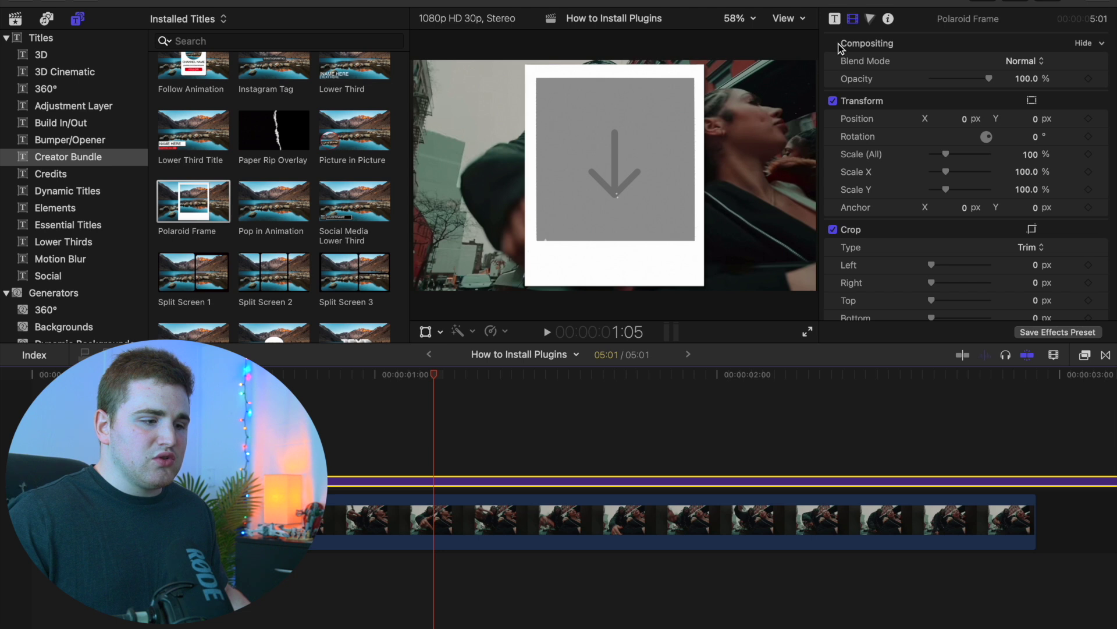
left_click(836, 19)
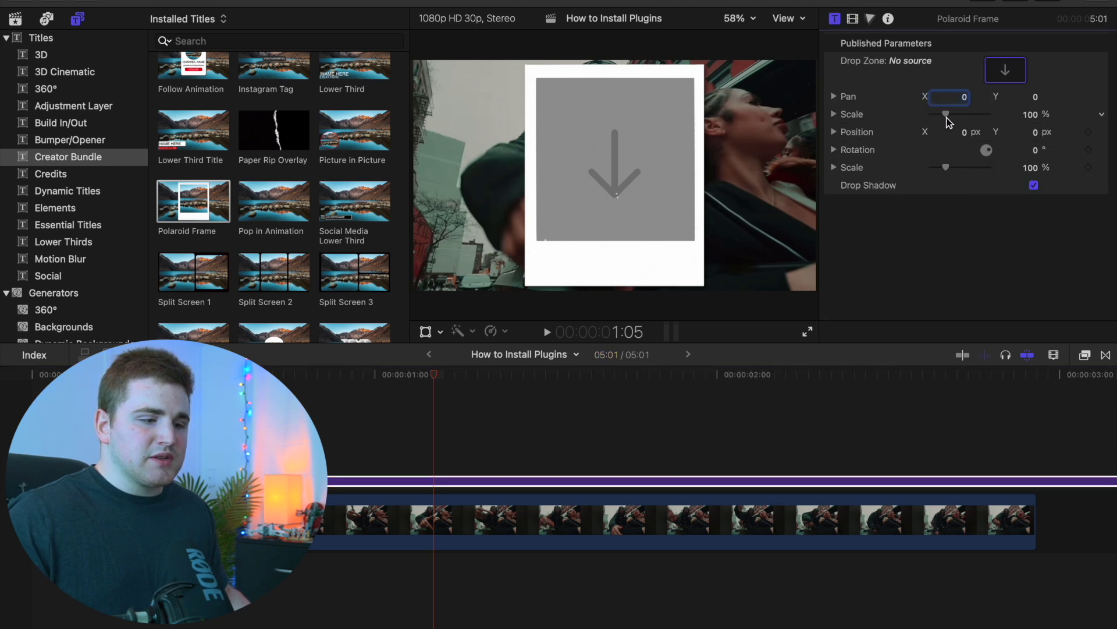
left_click_drag(946, 115, 971, 119)
left_click_drag(946, 167, 959, 168)
left_click_drag(1035, 150, 876, 225)
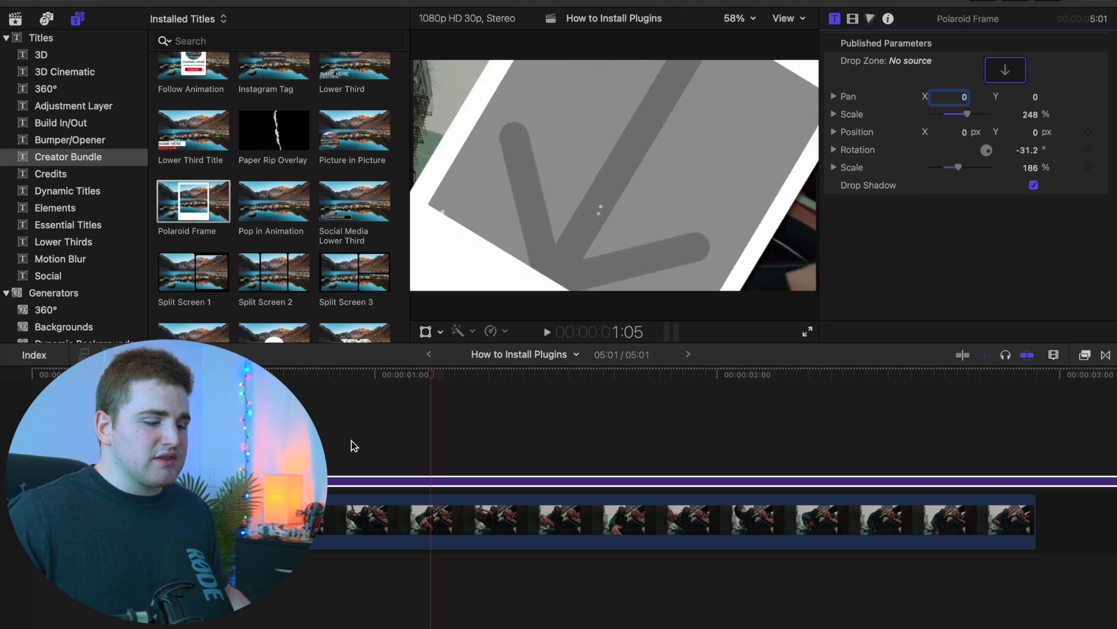
left_click(405, 486)
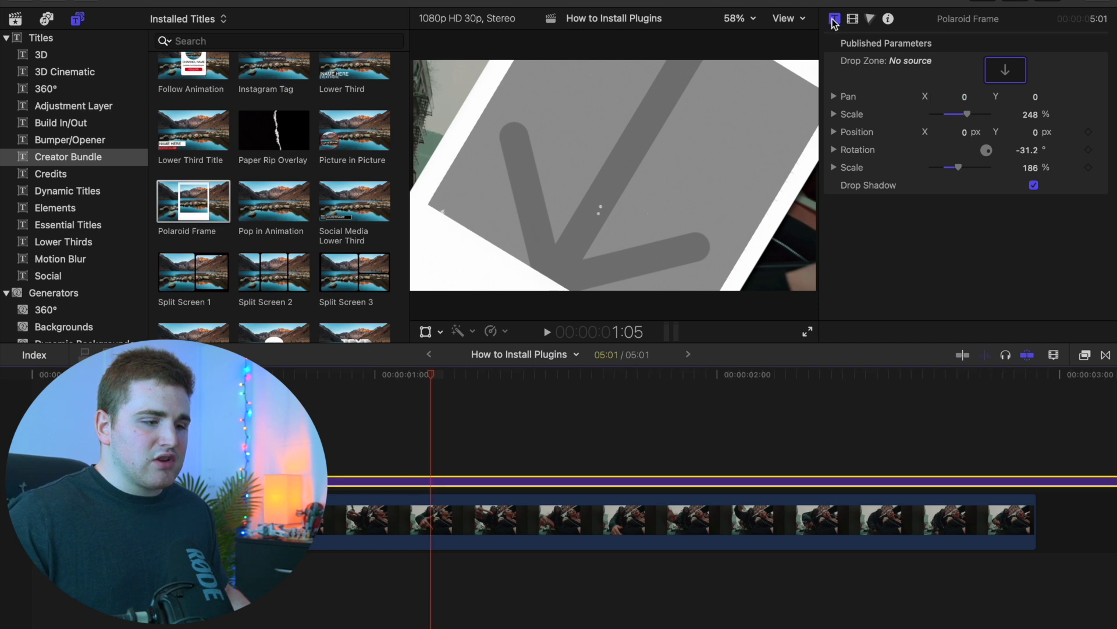
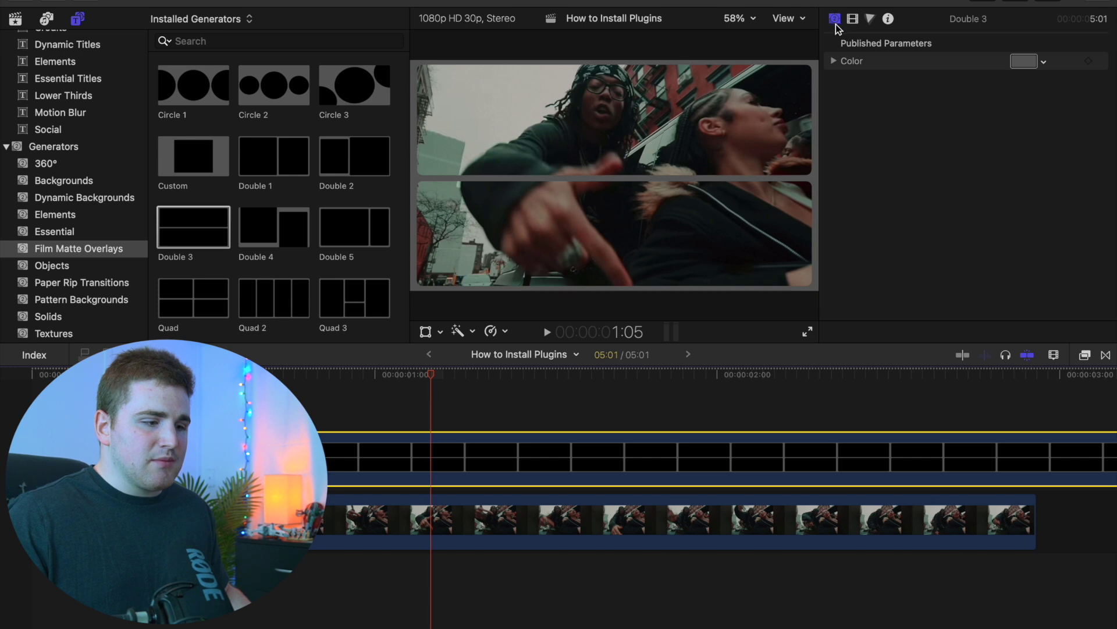
- Change the Double 3 film matte overlay's color to light blue
left_click(1043, 62)
left_click(1001, 148)
left_click(968, 159)
- Delete the Double 3 overlay from the timeline and show the How to Install Plugins library in the browser
left_click(447, 442)
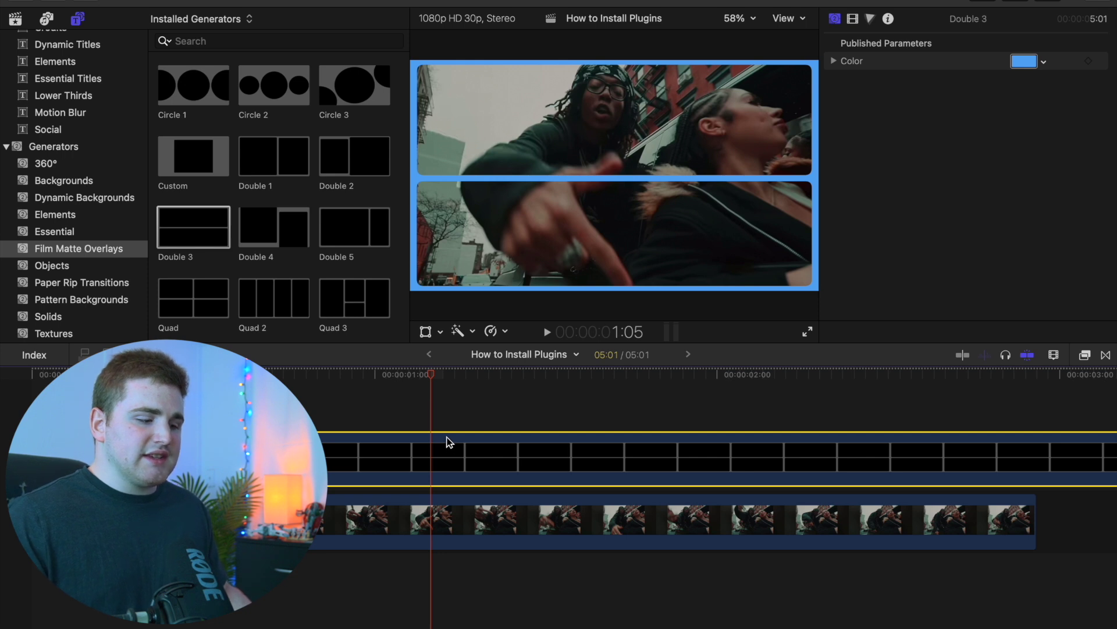
key("Delete")
scroll(87, 207, "up", 5)
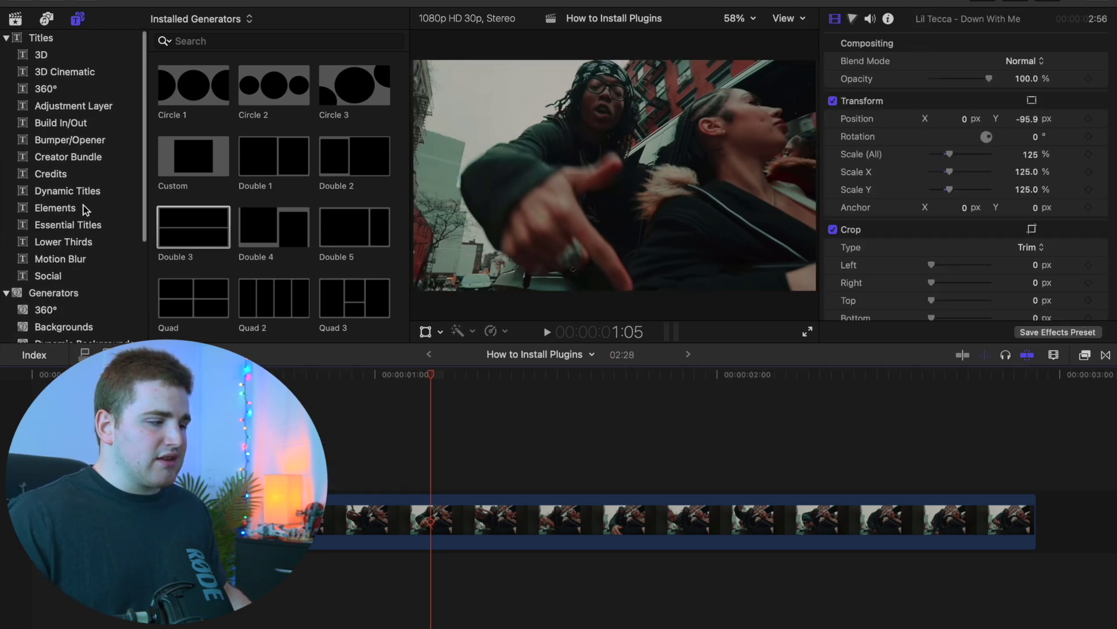
left_click(17, 21)
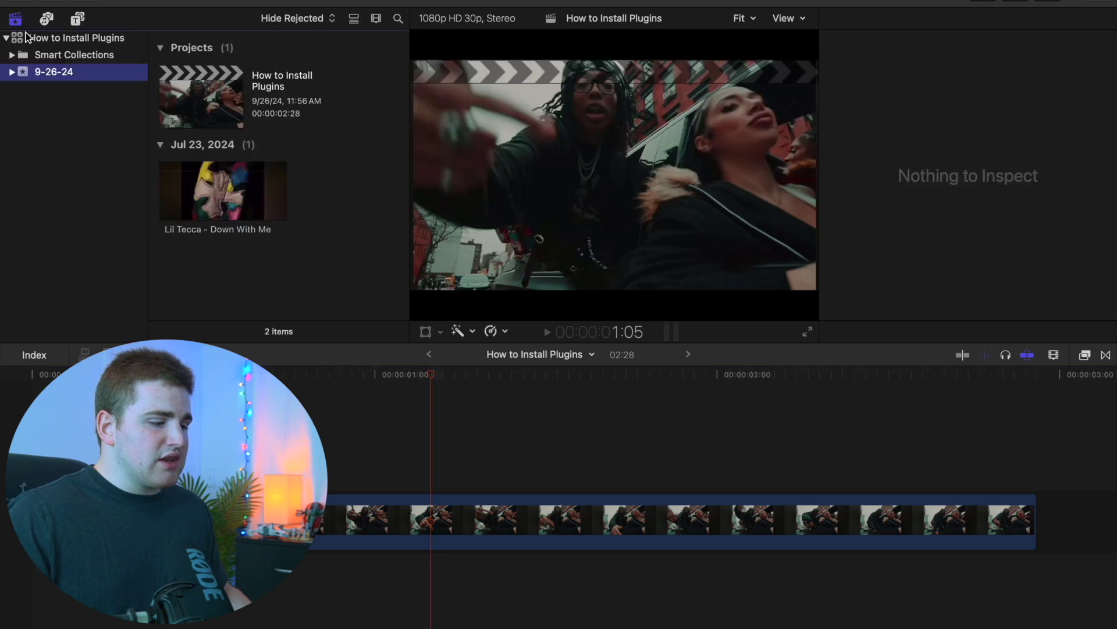
- Browse the installed video effects, including RN Animations, and apply Glint from The Ultimate Bundle to the timeline clip
left_click(353, 478)
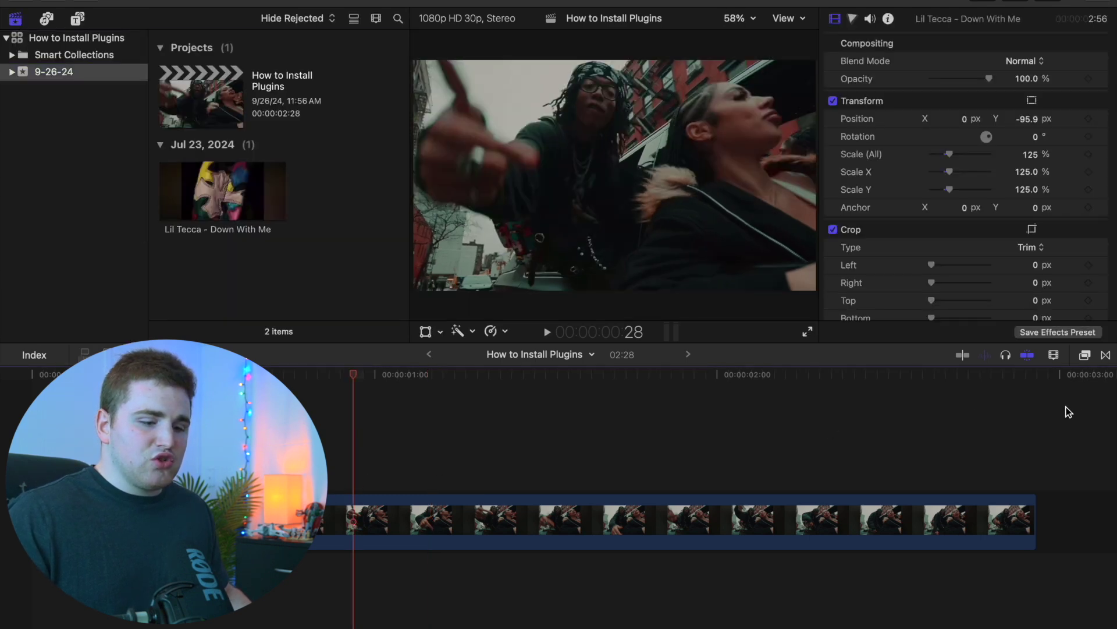
left_click(1086, 356)
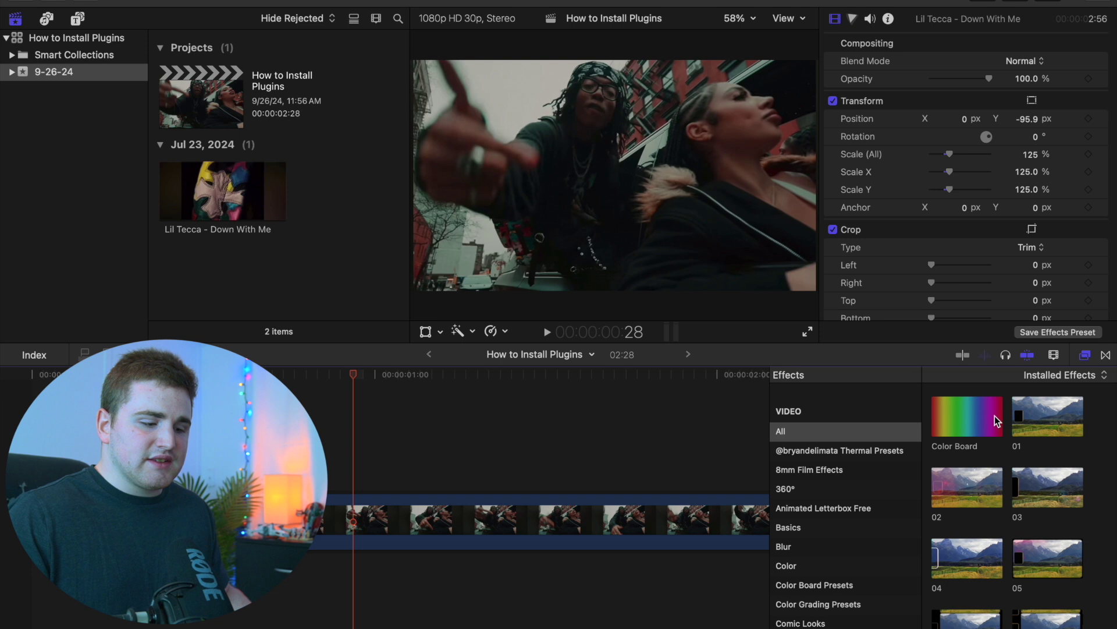
scroll(884, 506, "down", 9)
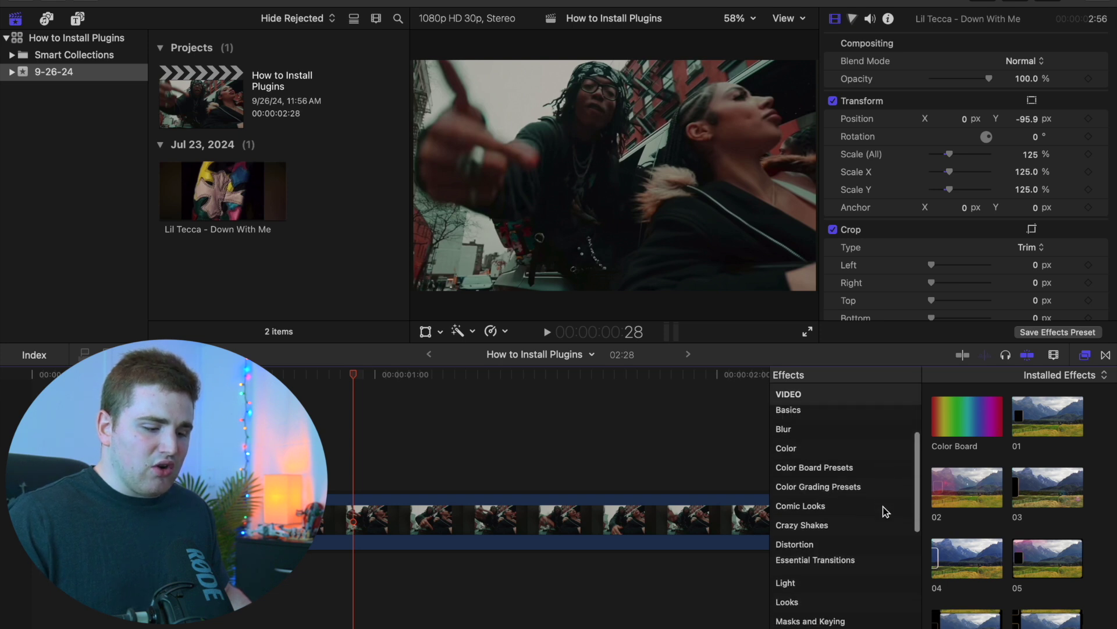
scroll(885, 512, "down", 4)
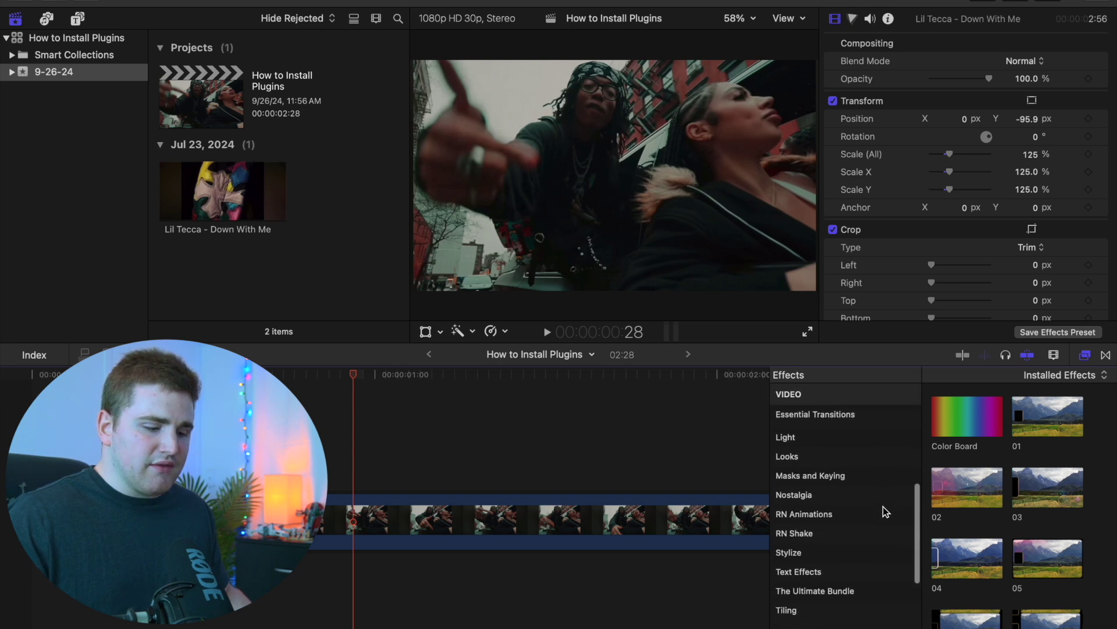
left_click(821, 533)
left_click(841, 515)
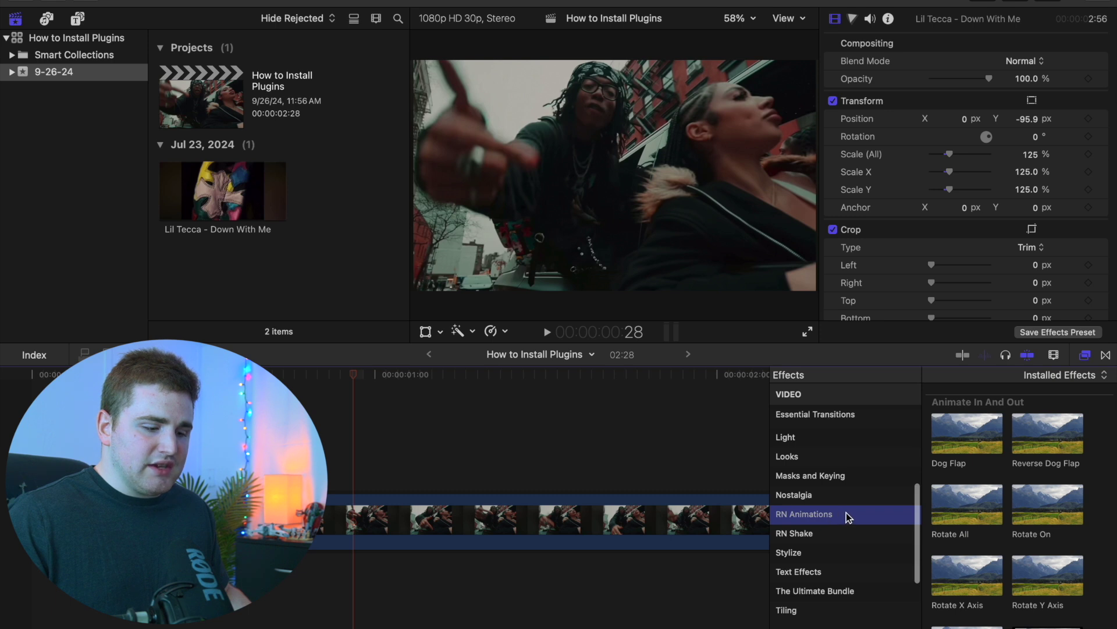
left_click(834, 592)
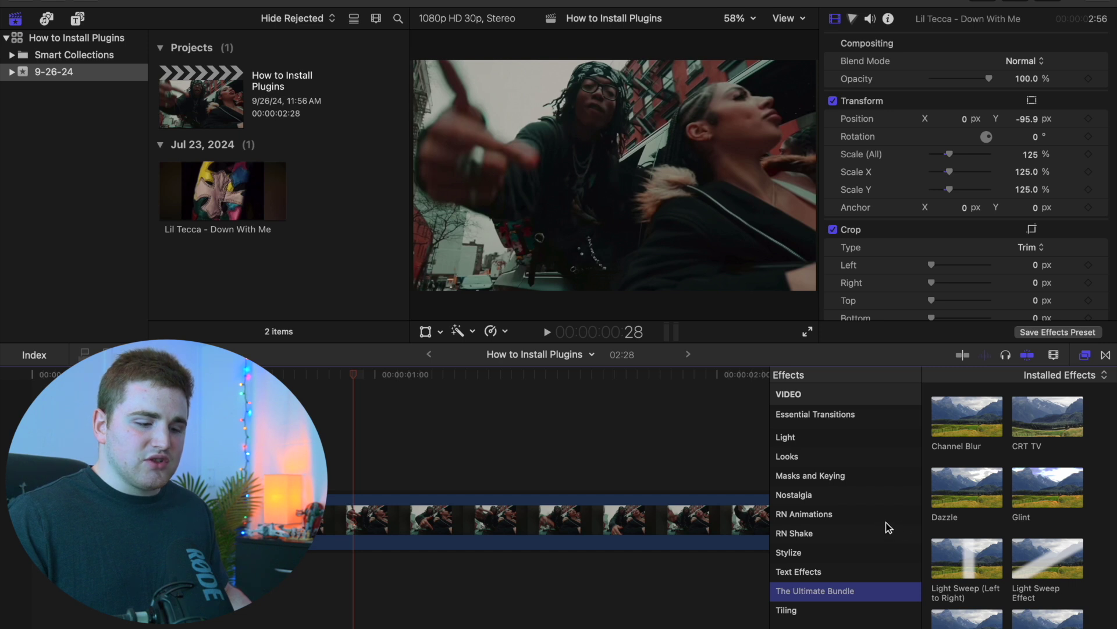
left_click_drag(1049, 491, 603, 520)
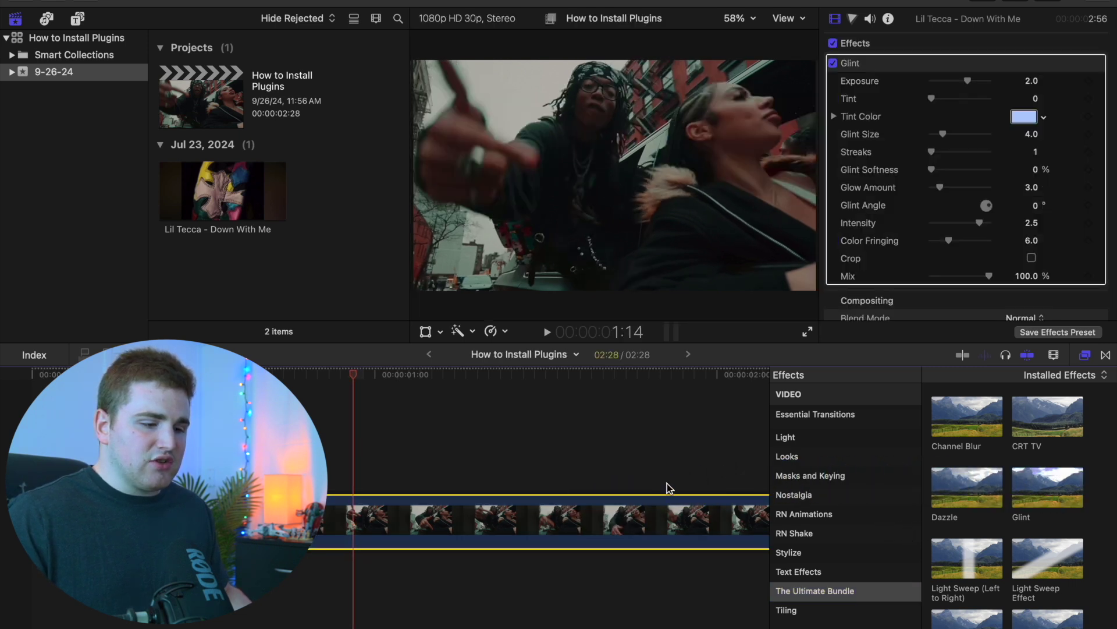
left_click(1083, 356)
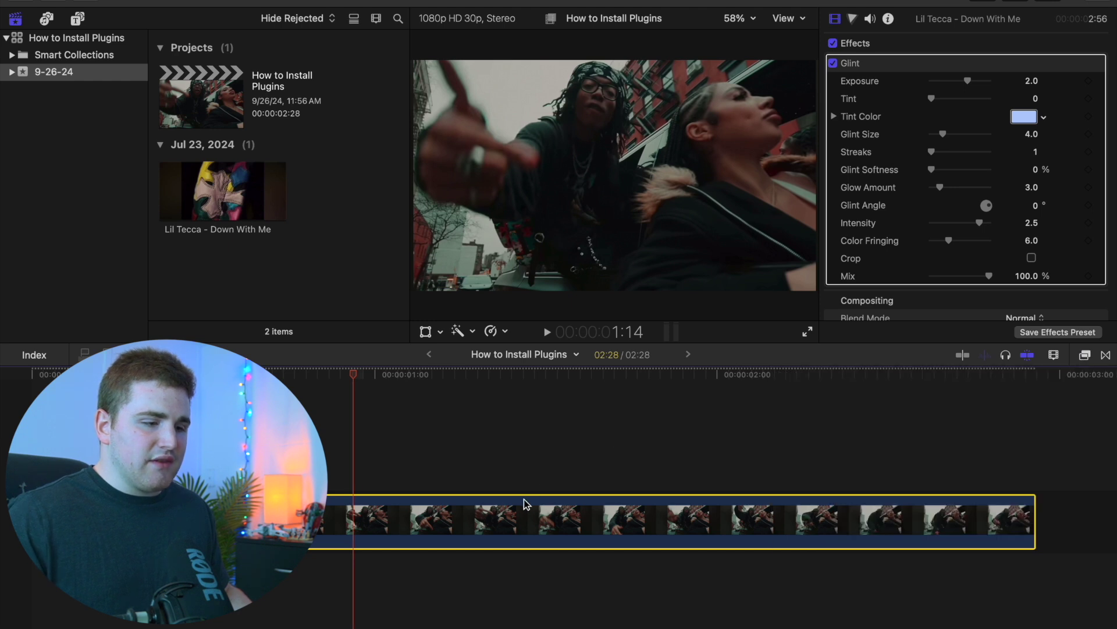
- Set Glint's intensity to 0.63, exposure to 8.0, tint to 0.88, and tint color to green
left_click_drag(981, 221, 969, 222)
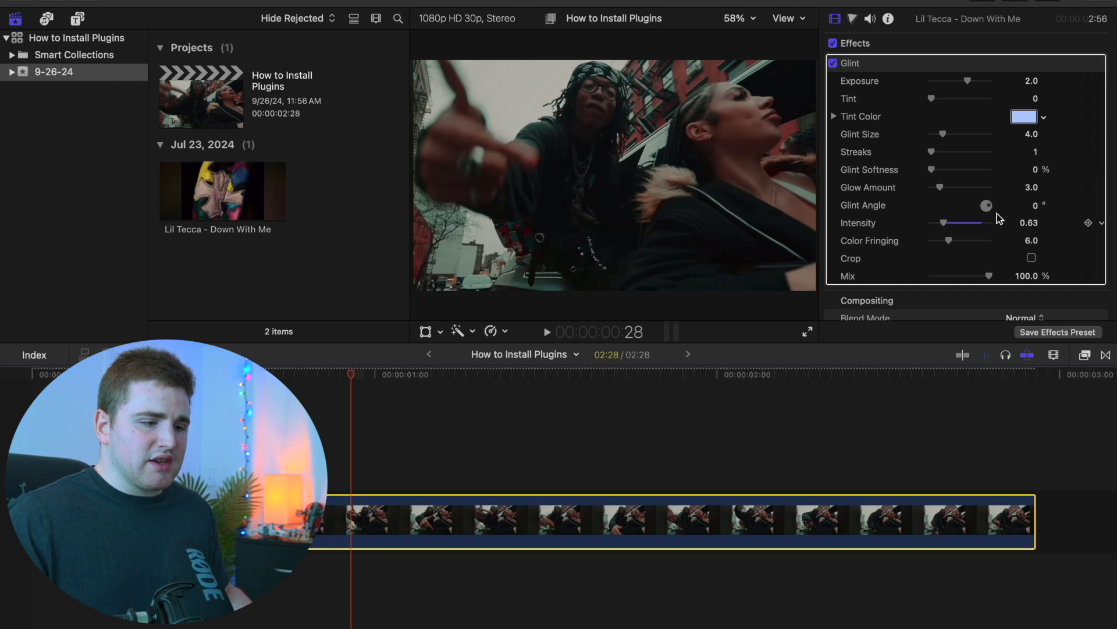
left_click_drag(966, 80, 1002, 90)
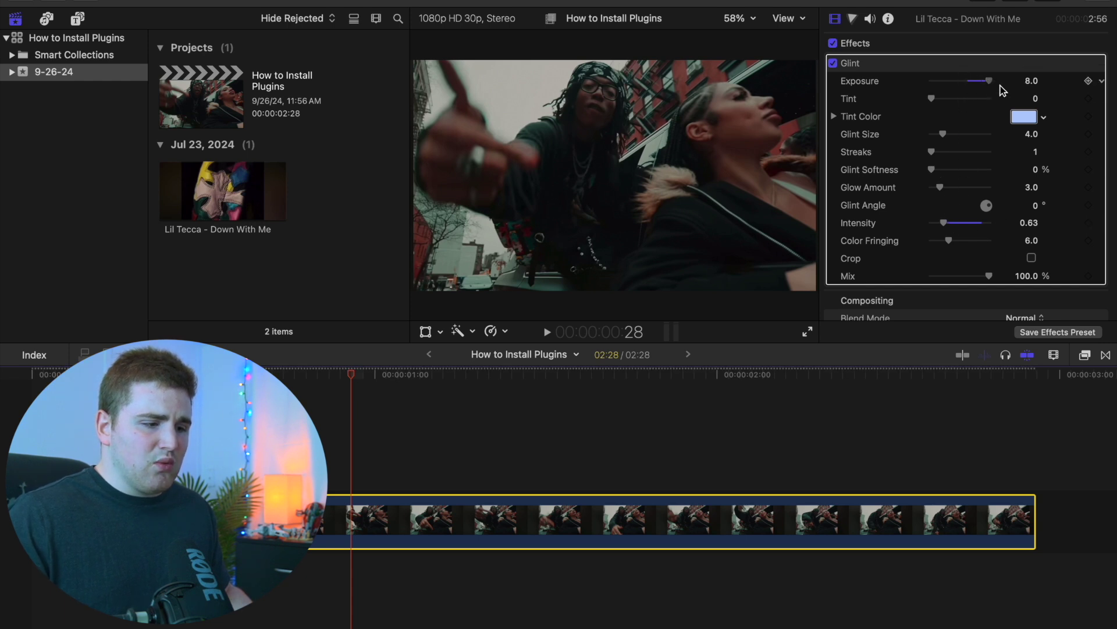
left_click_drag(933, 99, 983, 106)
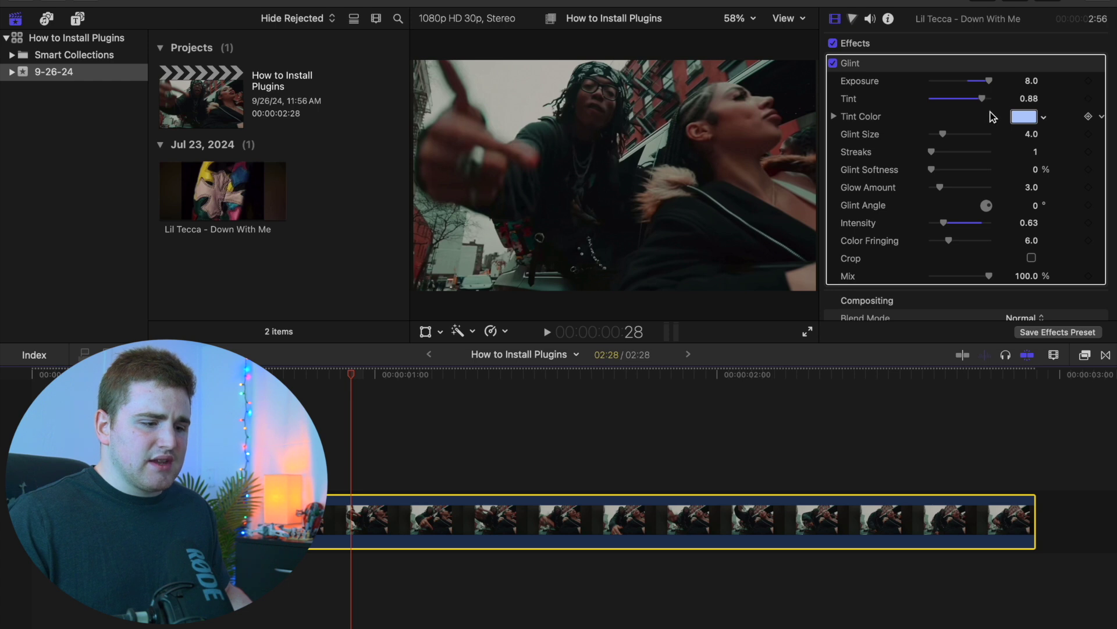
left_click(1044, 117)
left_click(1022, 169)
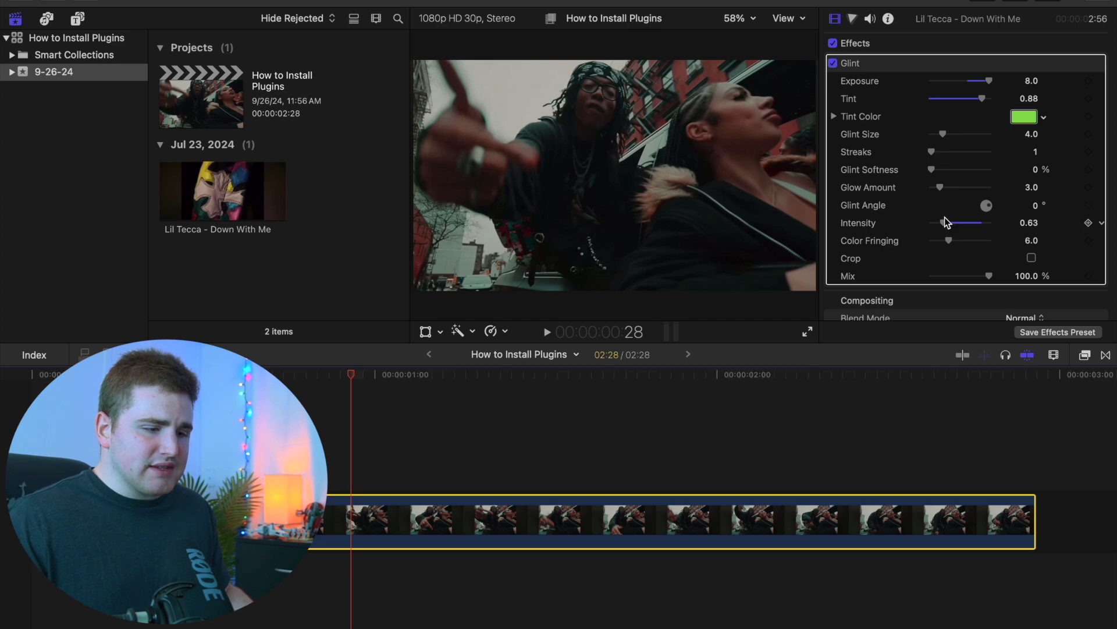
- Raise Glint's intensity to 2.73 and its glow amount to 16.0
left_click_drag(941, 220, 983, 224)
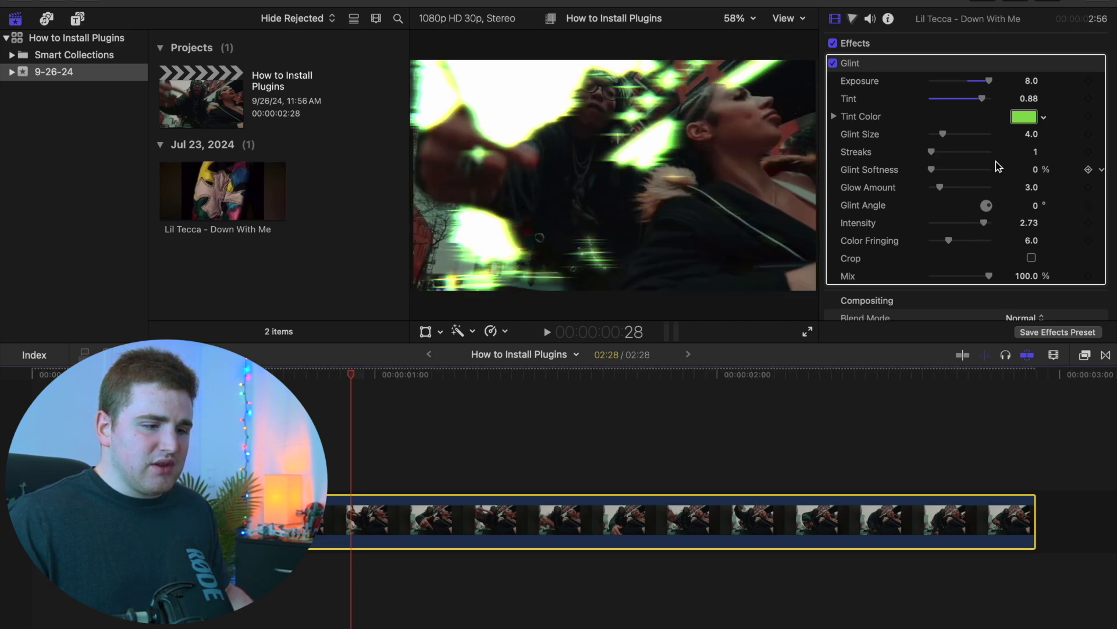
left_click(1044, 118)
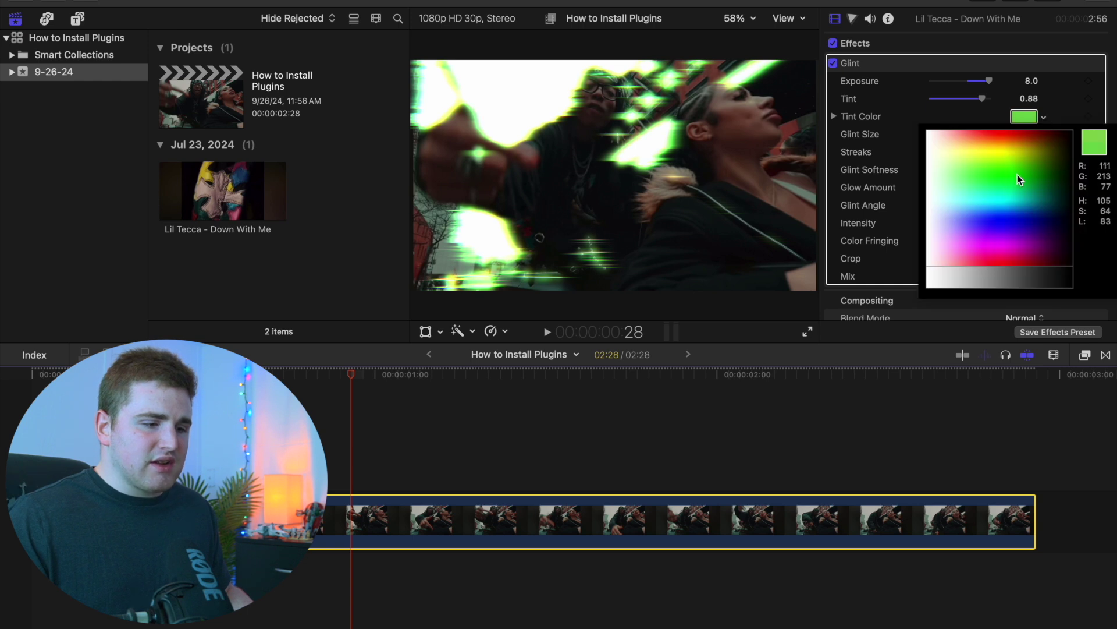
key("Escape")
left_click_drag(939, 188, 978, 188)
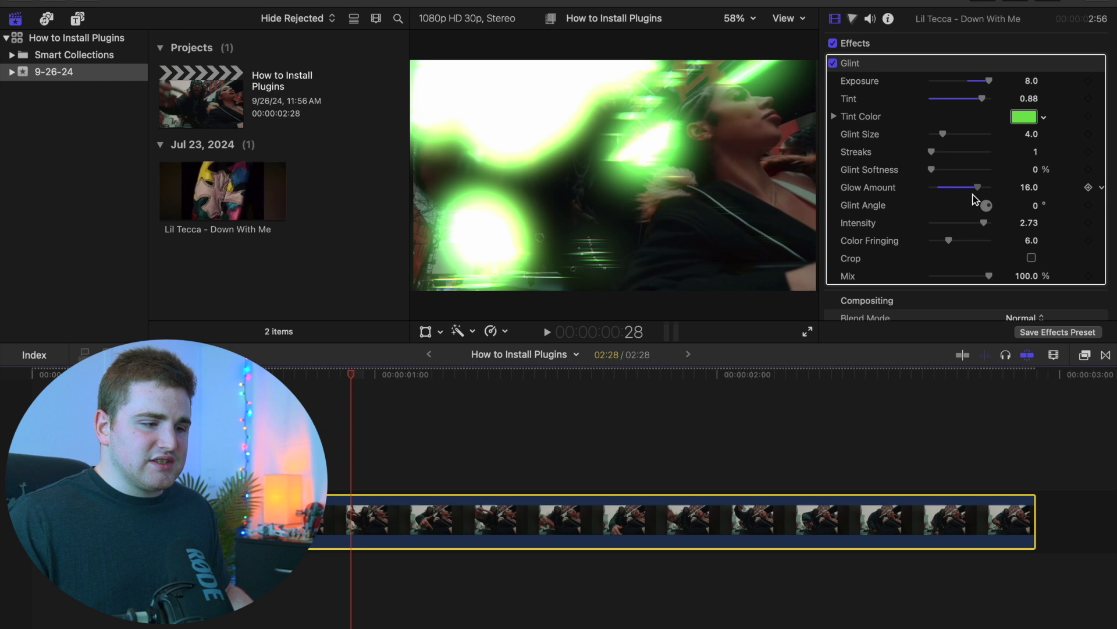
- Remove Glint from the clip and apply Page Curl from The Ultimate Bundle in its place
left_click(885, 64)
key("Delete")
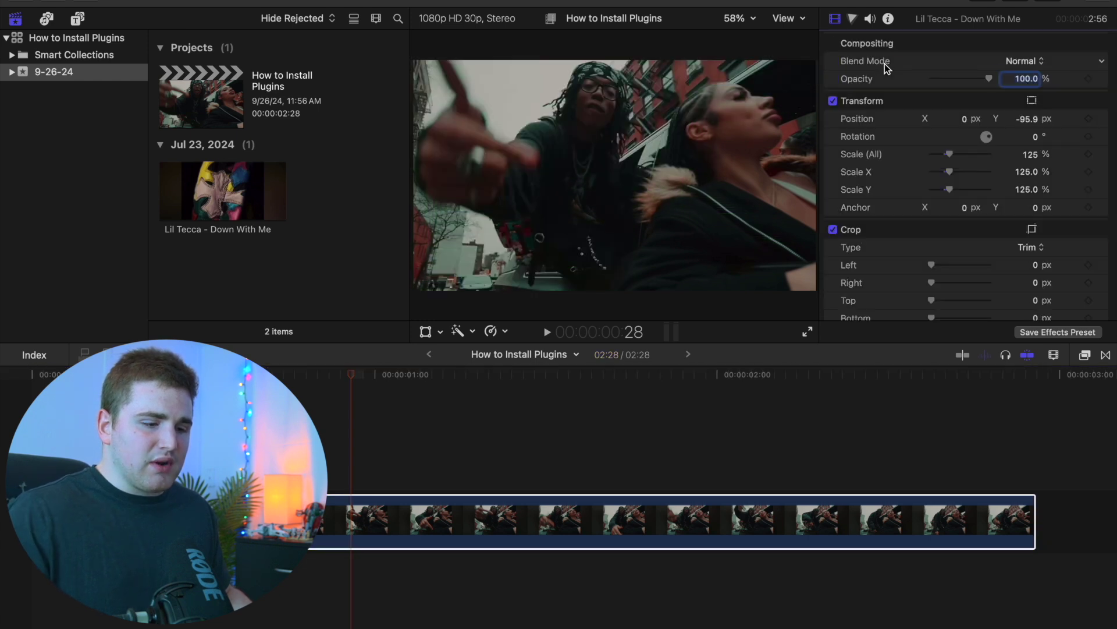
left_click(1085, 355)
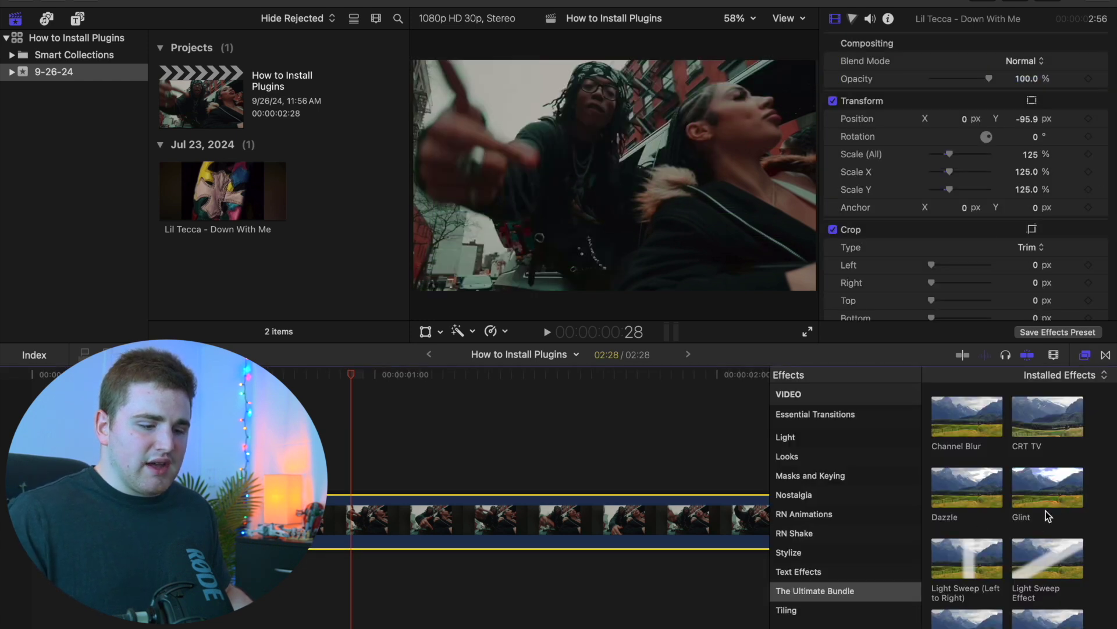
scroll(954, 507, "down", 2)
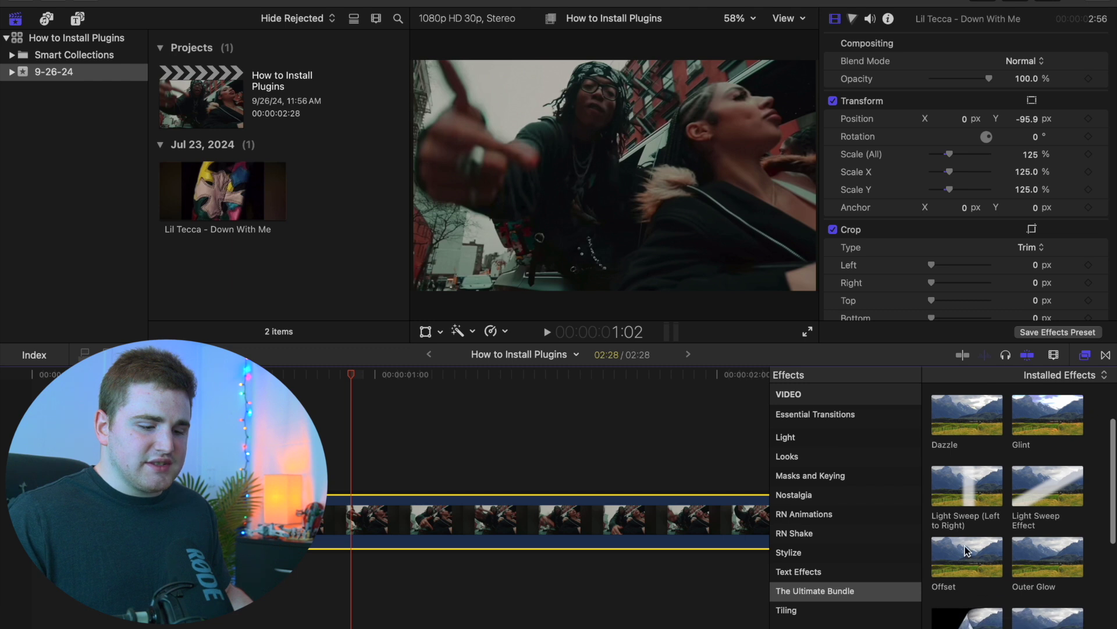
scroll(955, 515, "down", 4)
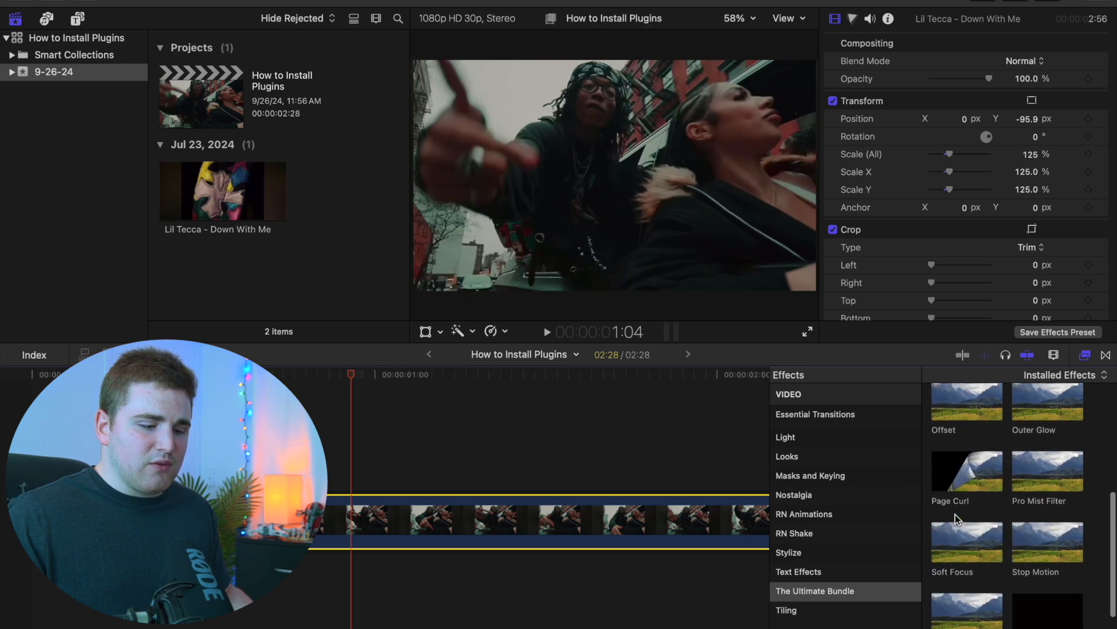
left_click_drag(959, 469, 652, 504)
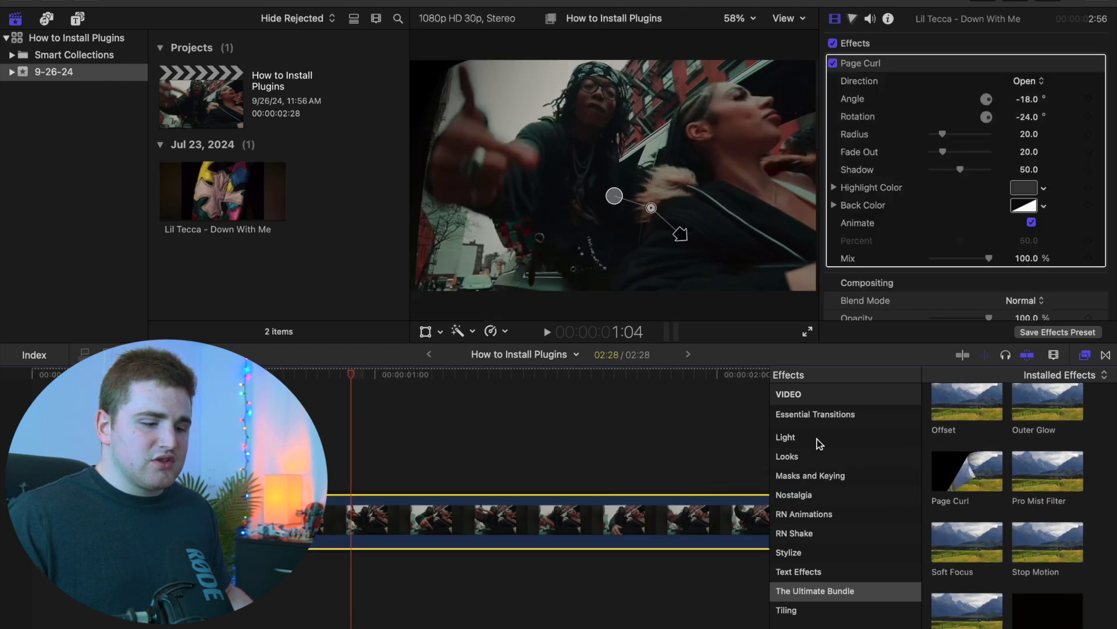
left_click(1086, 356)
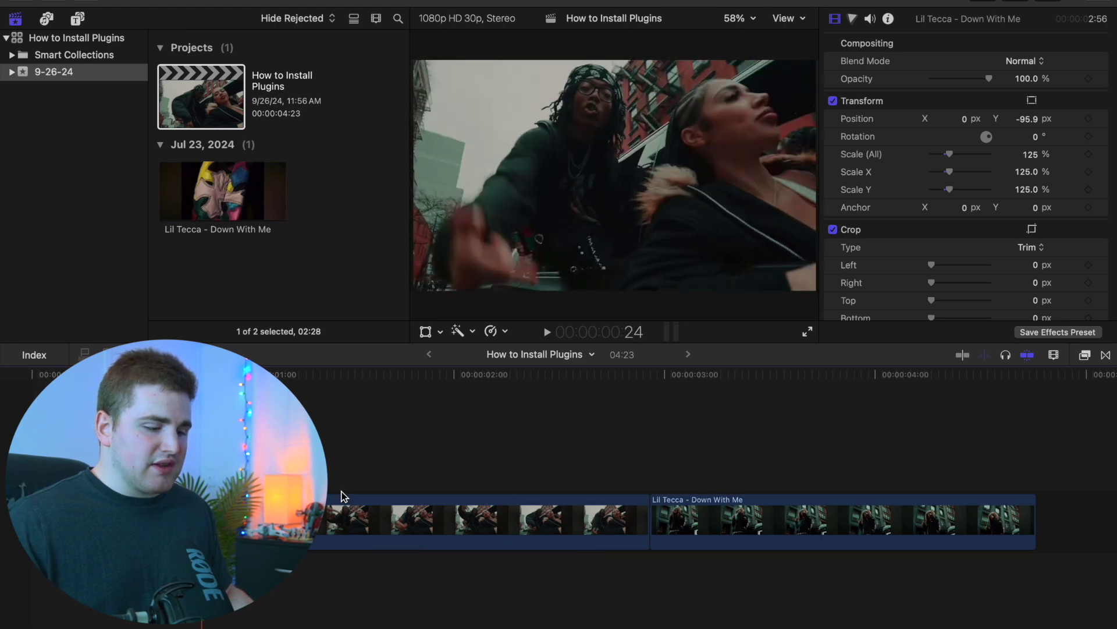
- Shorten the two timeline clips, trimming the first to 1:58, and display the installed transitions
left_click_drag(646, 521, 588, 527)
key("super+4")
scroll(698, 442, "right", 5)
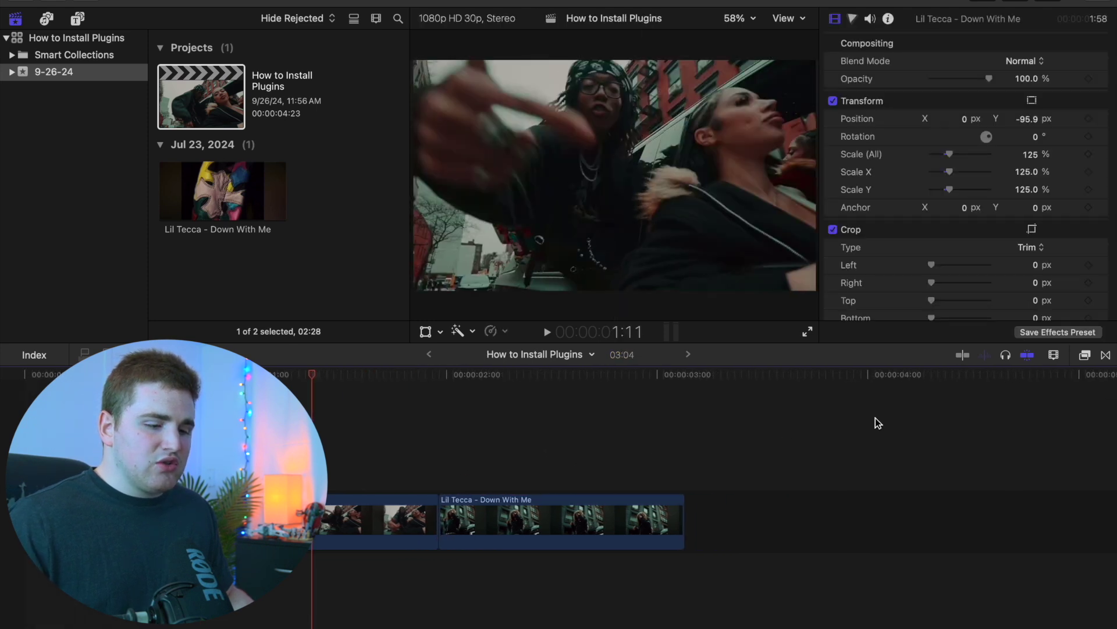
left_click(1105, 356)
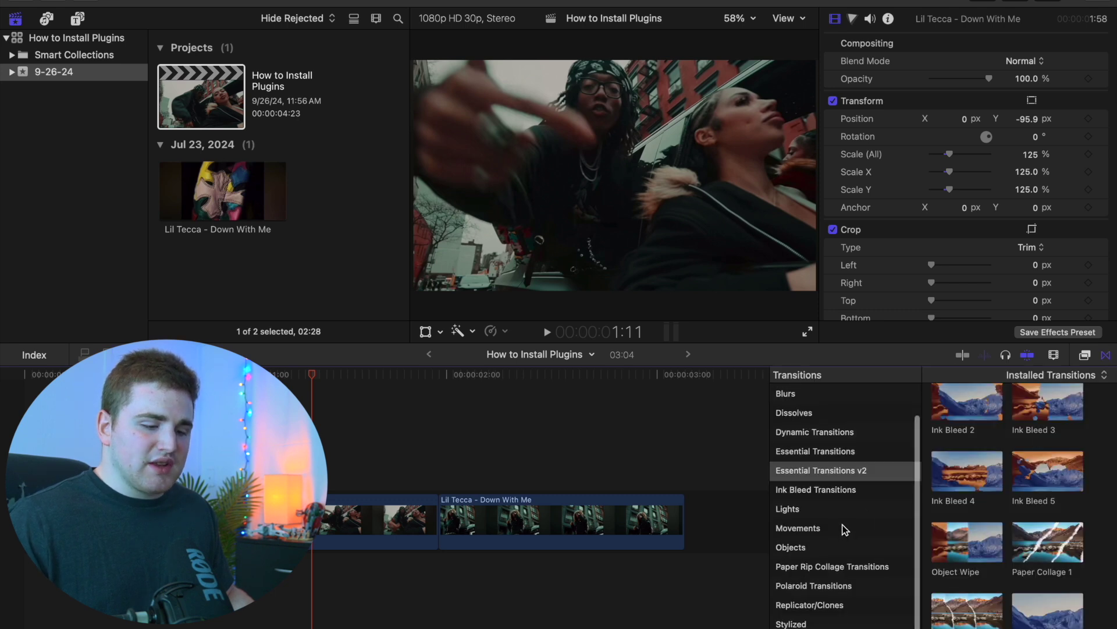
- Add the Ink Bleed 4 transition from Essential Transitions v2 to the cut between the two timeline clips
scroll(843, 528, "up", 2)
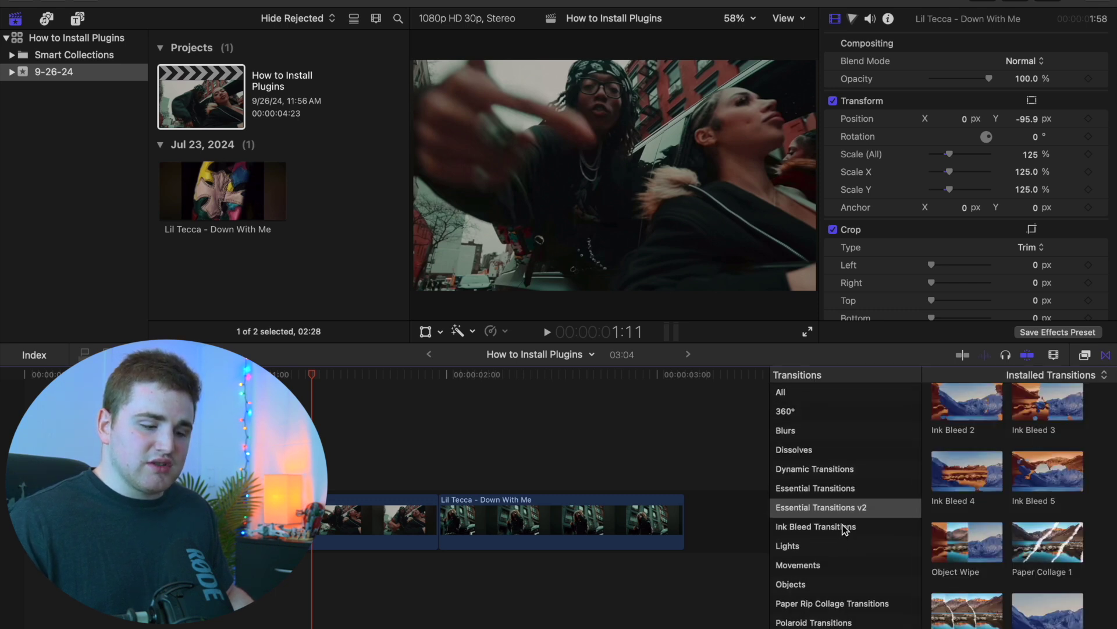
left_click(1106, 356)
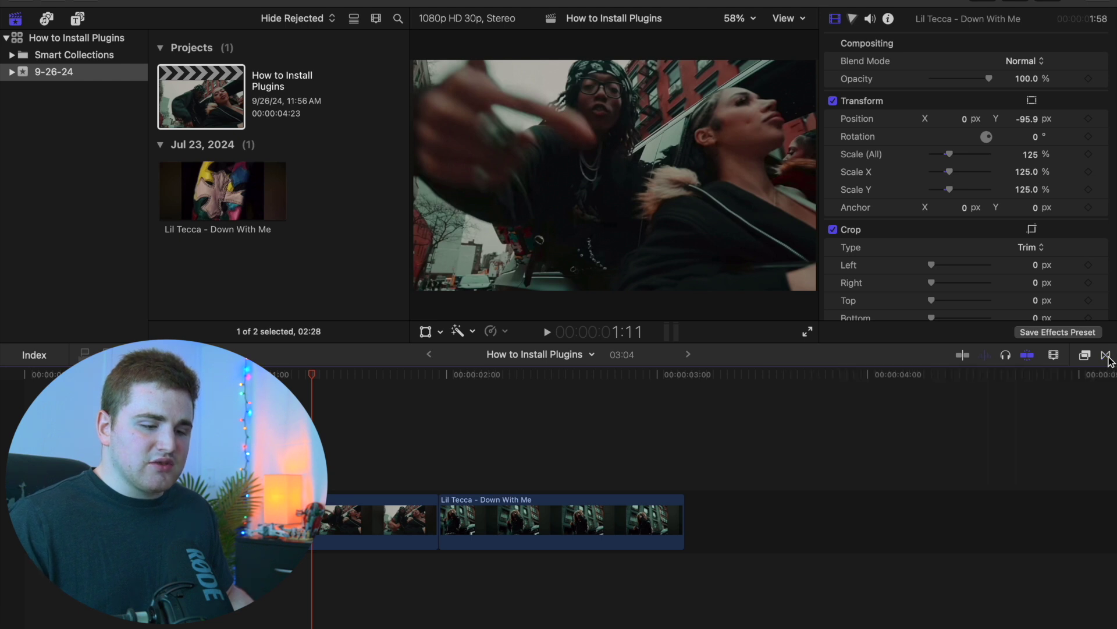
left_click(1106, 356)
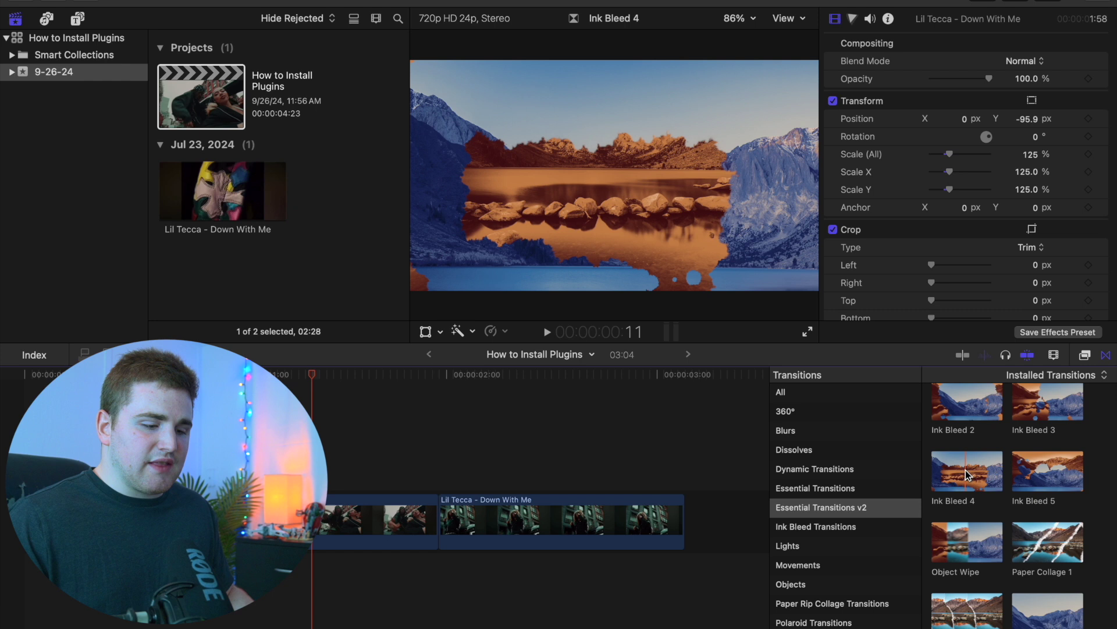
mouse_move(966, 469)
left_mouse_down()
mouse_move(698, 472)
mouse_move(520, 489)
left_mouse_up()
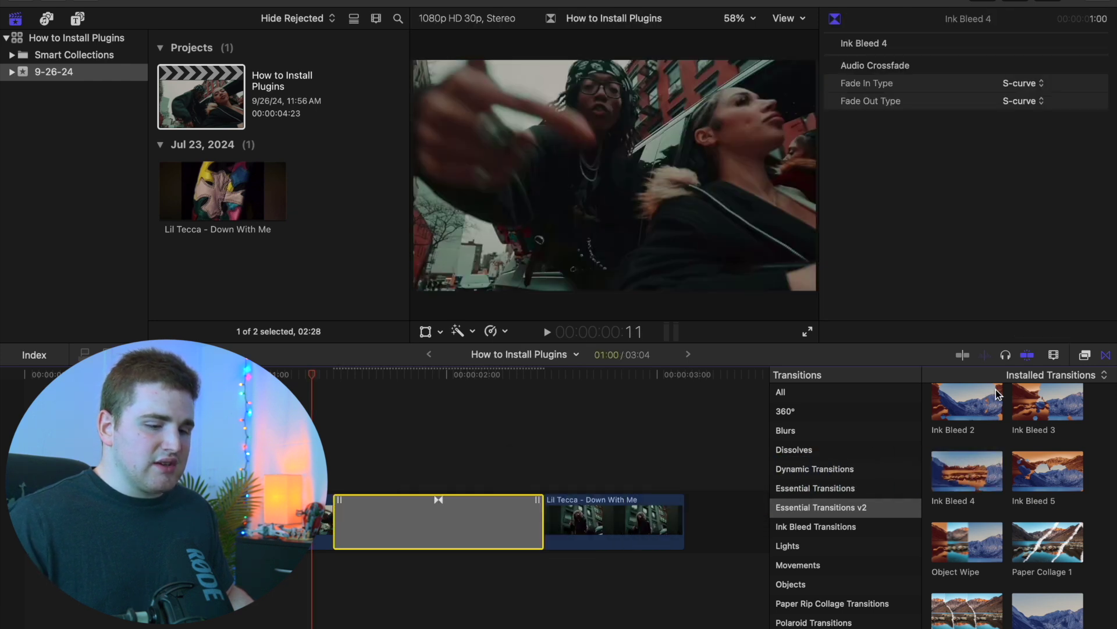
left_click(1109, 356)
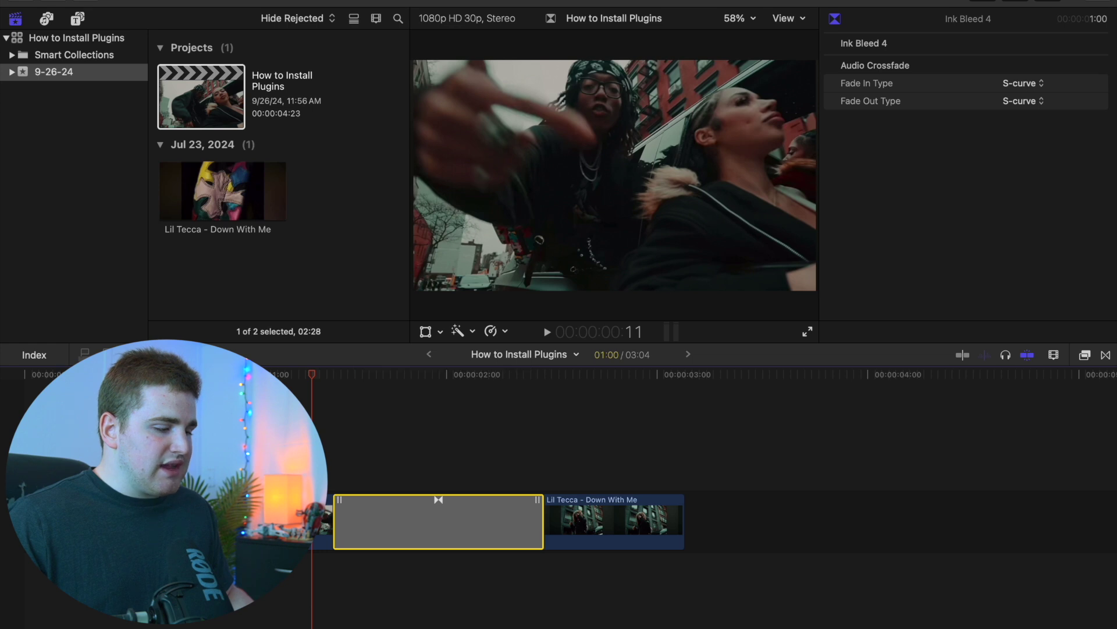
- Play the timeline from its start through the Ink Bleed 4 transition to preview it, with the timeline zoomed in
left_click(2, 483)
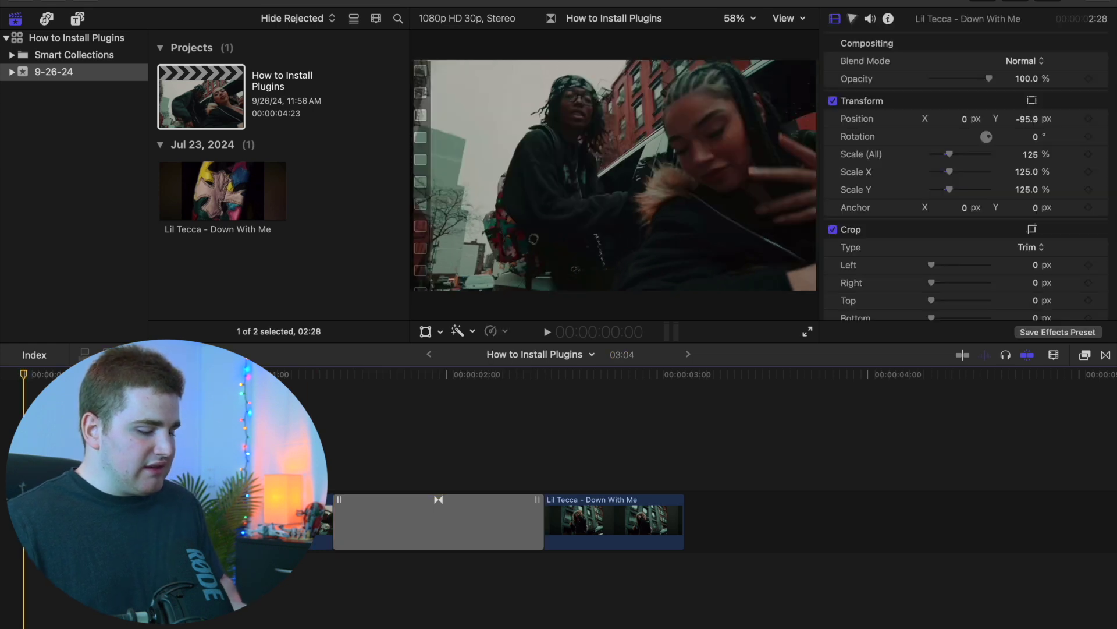
key("super+equal")
key("space")
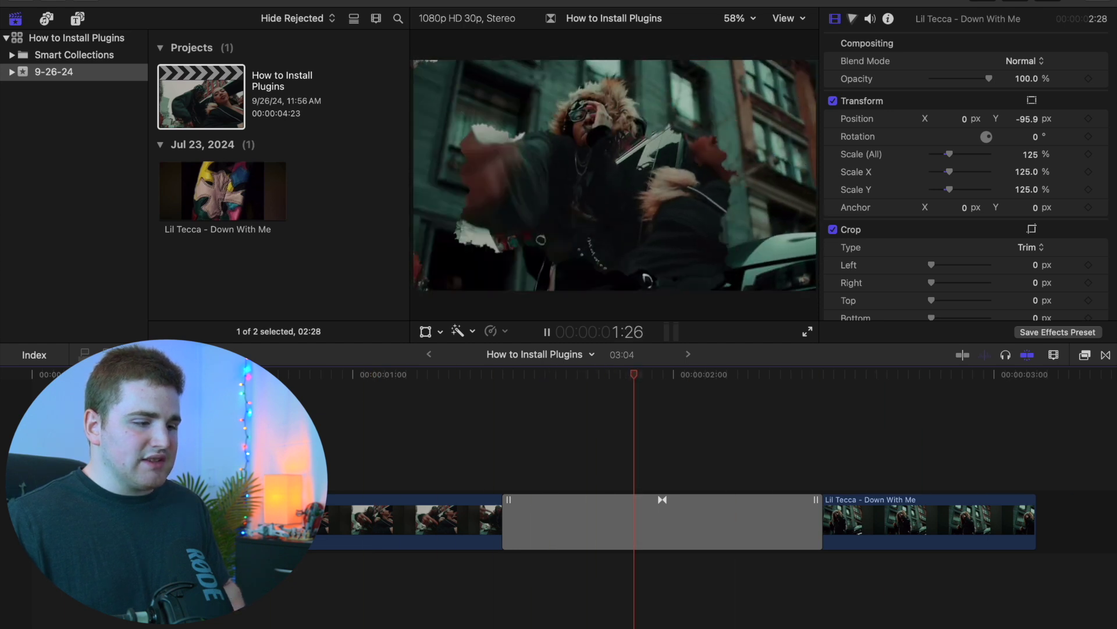
key("space")
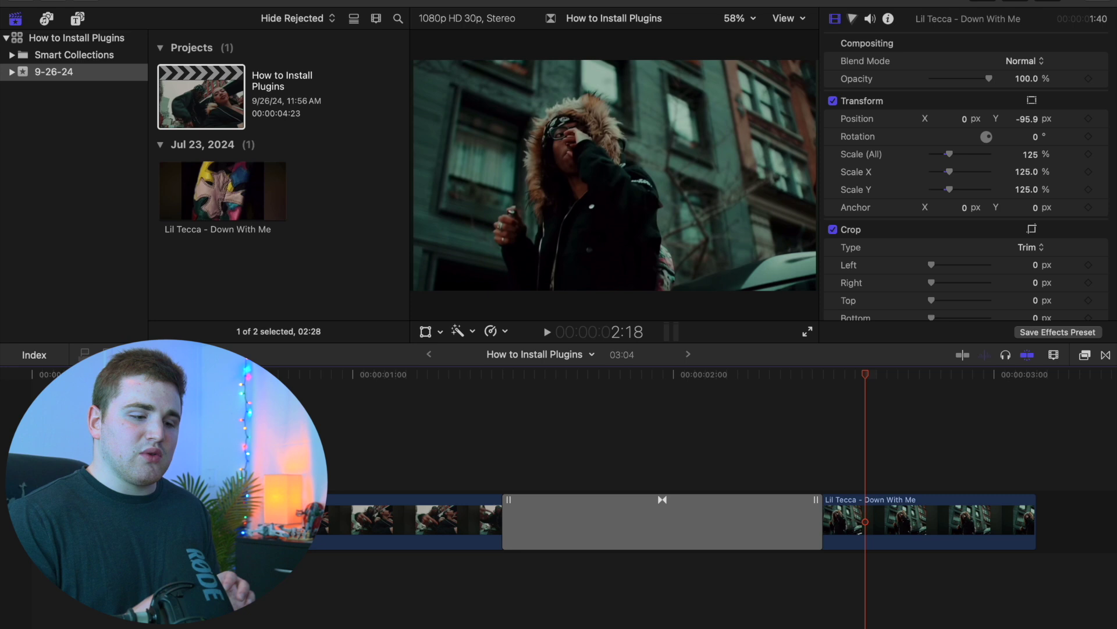
- Briefly revisit the titles and generators, effects, and transitions browsers, and return the playhead to the start of the timeline
left_click(80, 20)
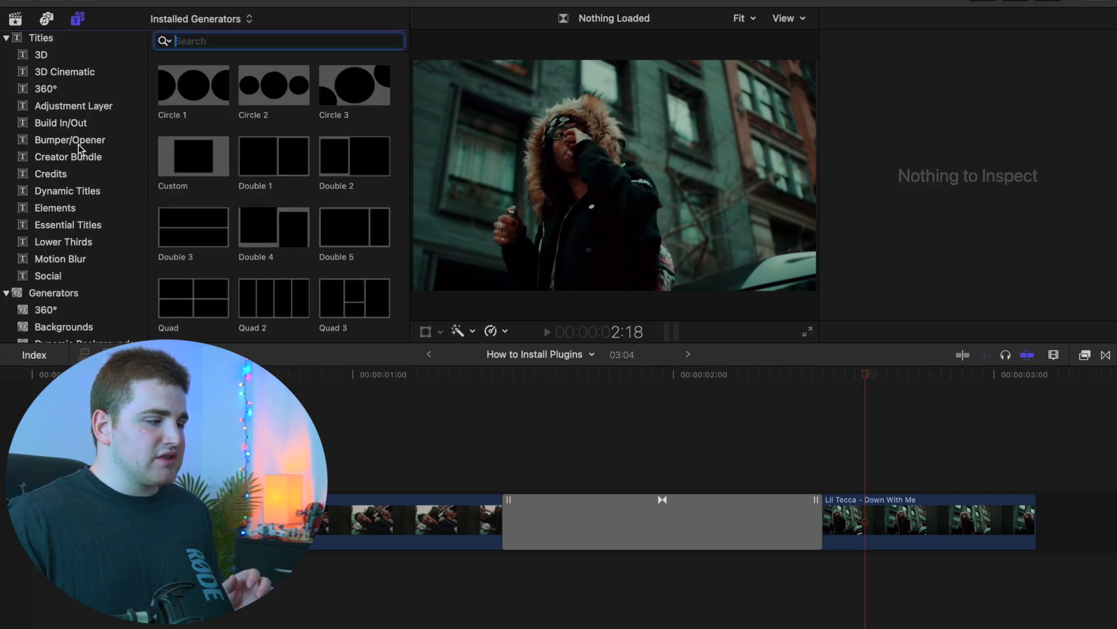
left_click(15, 19)
left_click(1086, 356)
left_click(1086, 356)
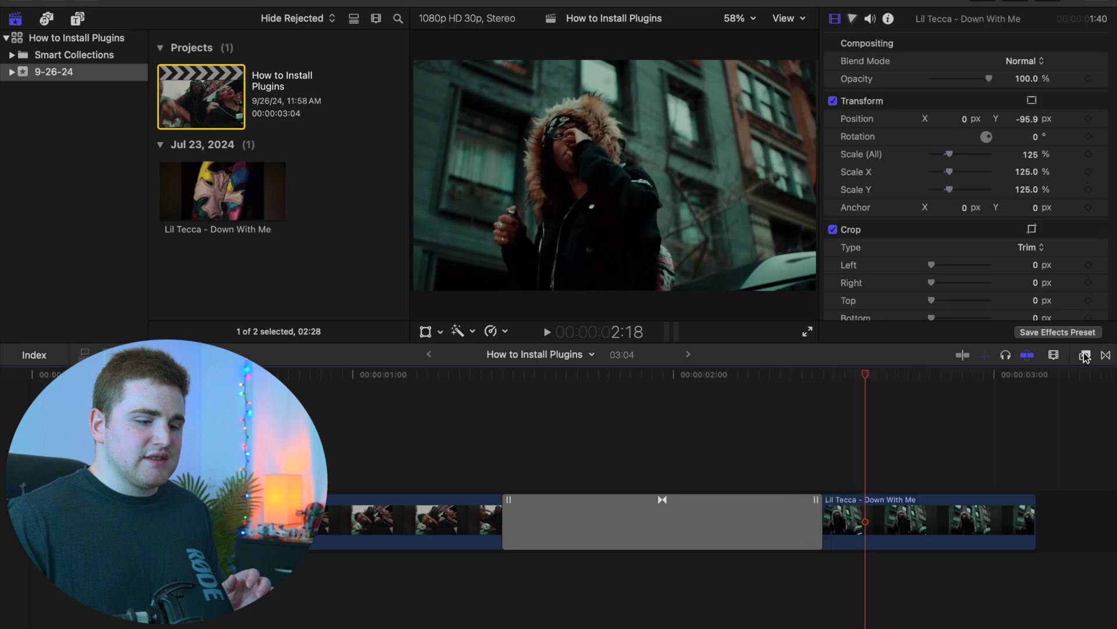
left_click(1107, 356)
left_click(1107, 356)
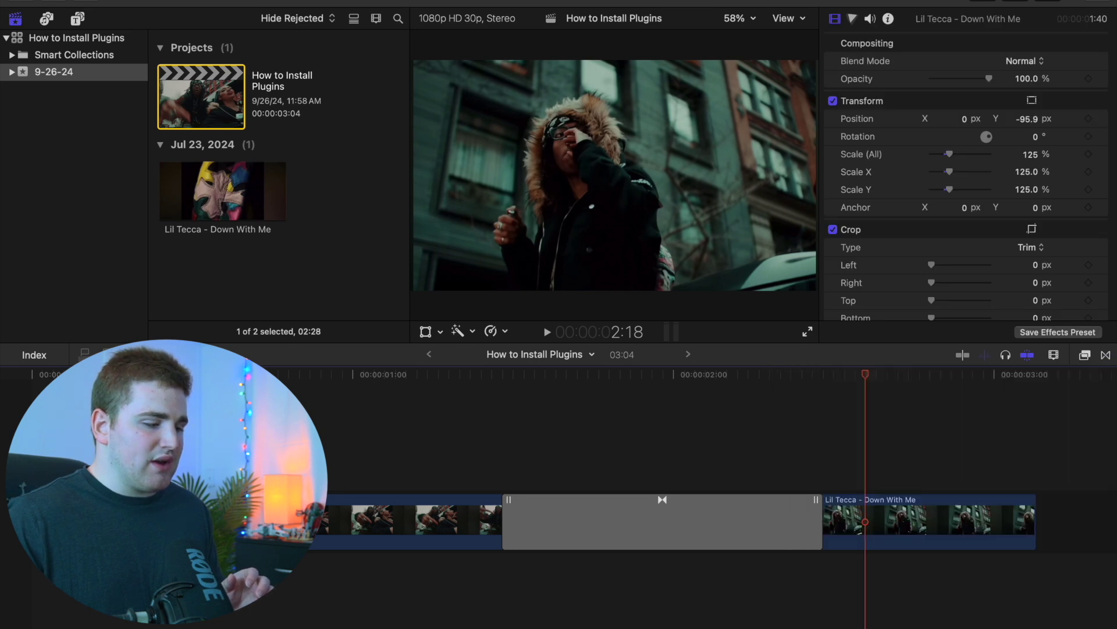
key("Home")
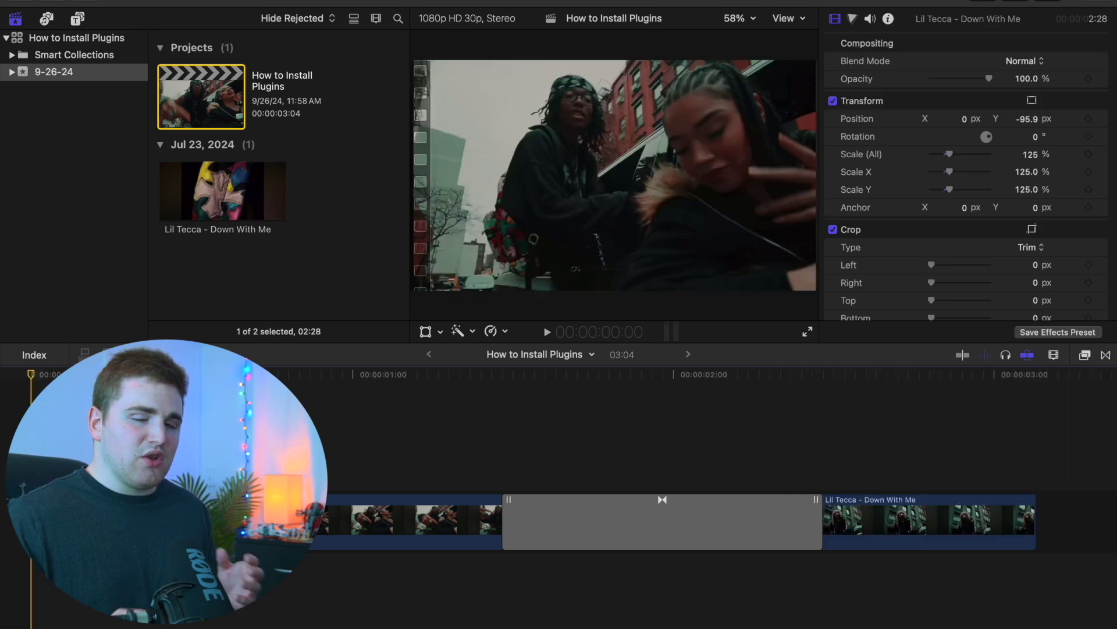